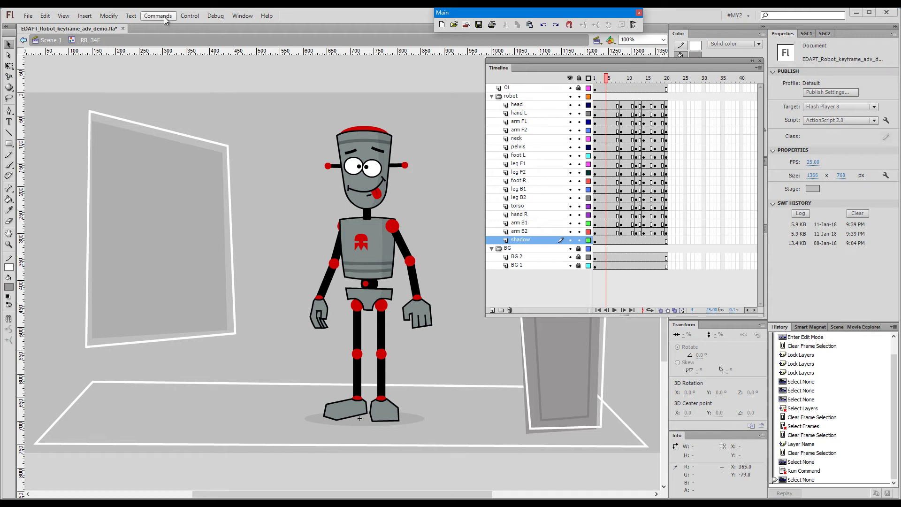
# Open Commands > 09 EDAPT Help to show the EDAPT Help dialog.
pyautogui.click(158, 15)
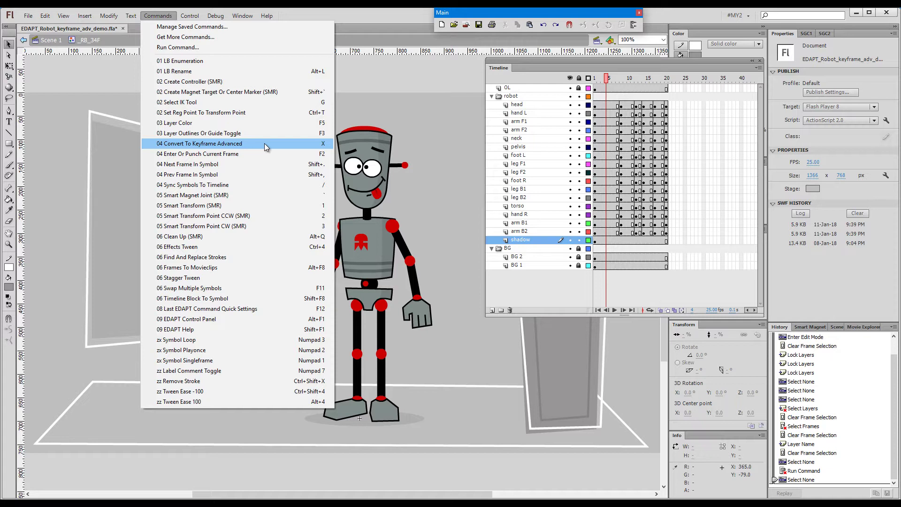
pyautogui.click(261, 329)
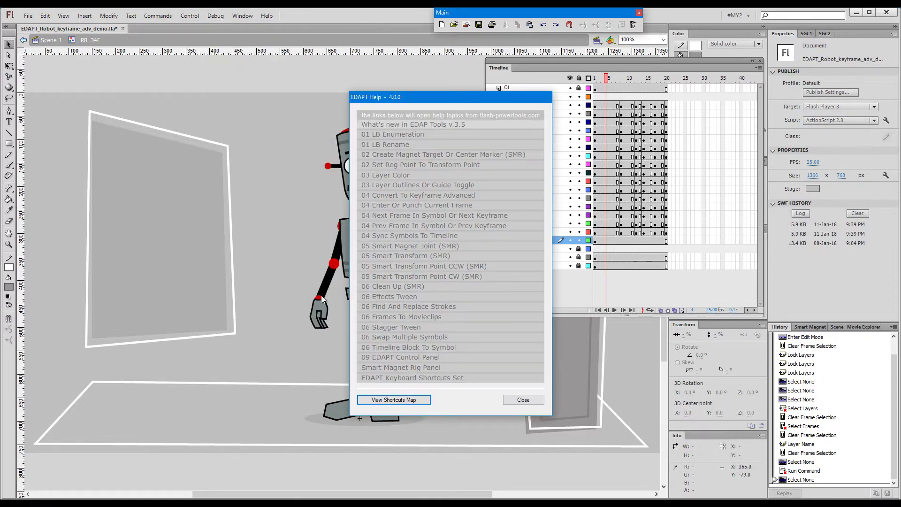
# Open the Convert To Keyframe Advanced help page in Opera and read down to its Notes section.
pyautogui.click(397, 195)
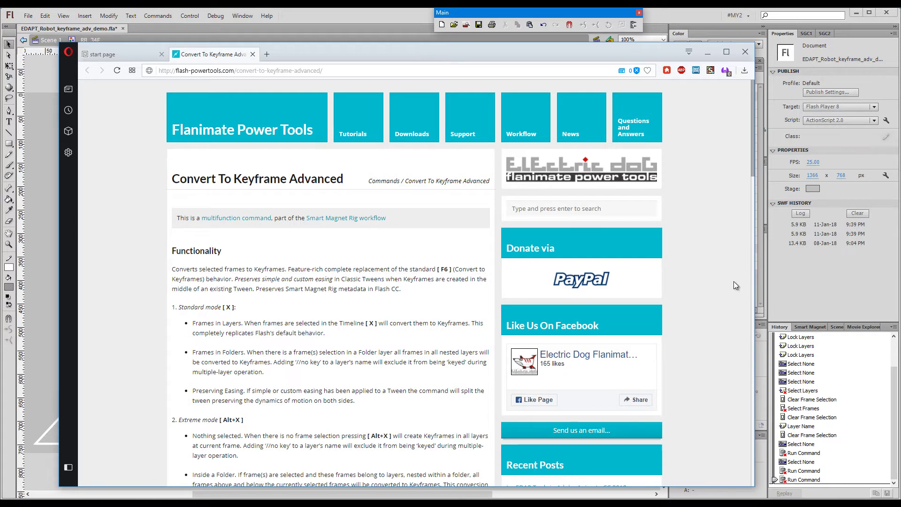
pyautogui.scroll(-3, 734, 281)
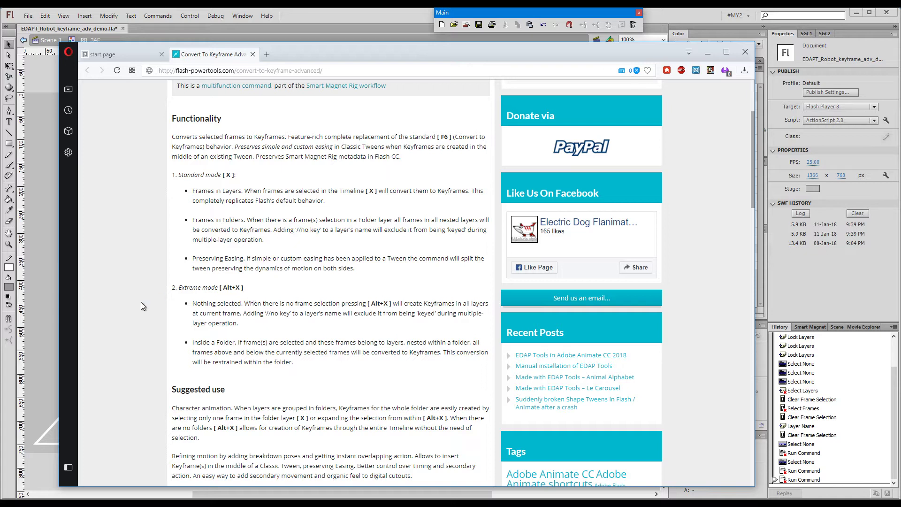
pyautogui.scroll(-4, 143, 306)
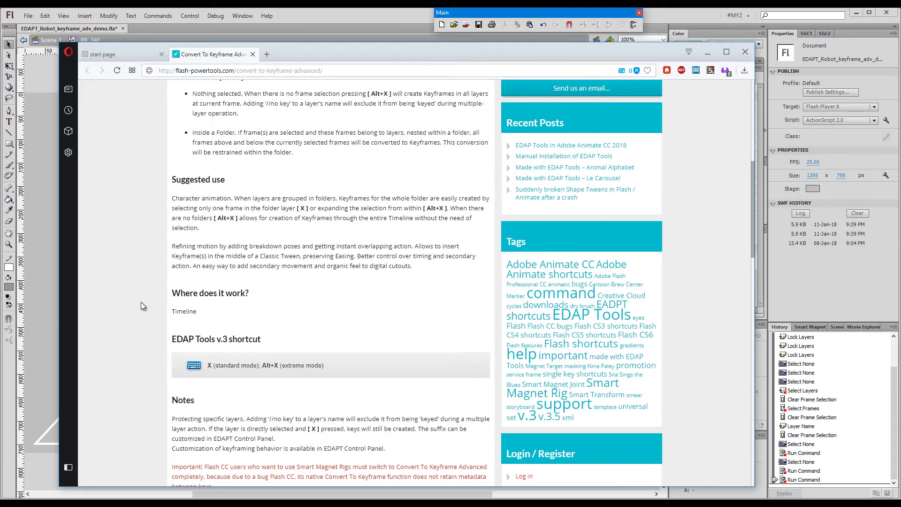
pyautogui.scroll(-1, 144, 306)
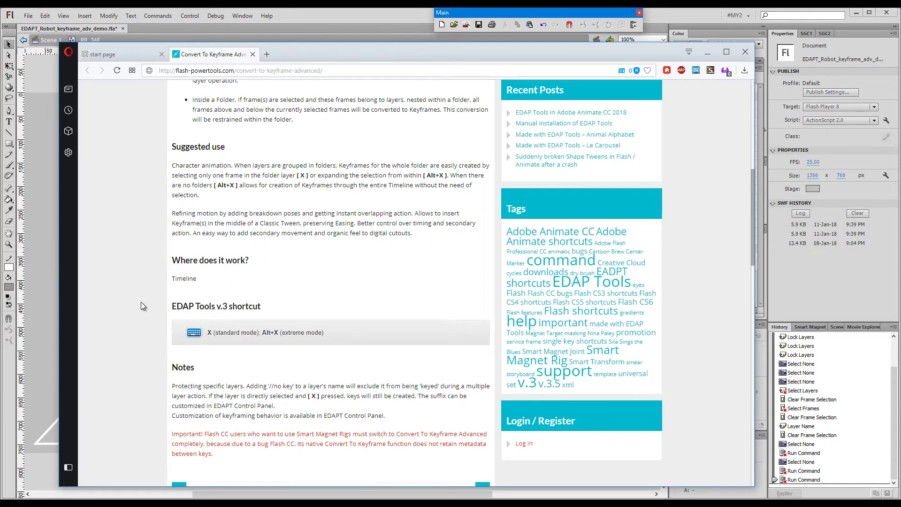
# Minimize Opera, review the Convert To Keyframes Advanced settings in the EDAPT Control Panel, then close both.
pyautogui.click(708, 52)
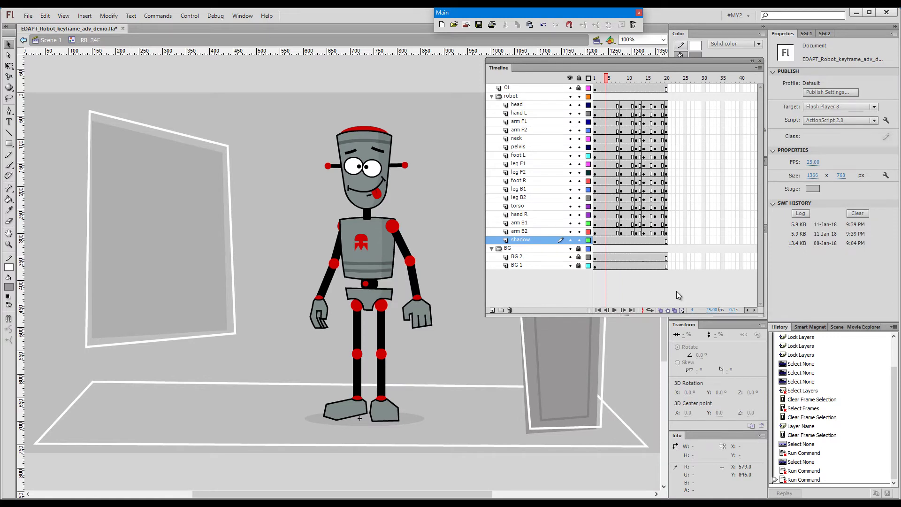
pyautogui.hotkey('alt', 'F1')
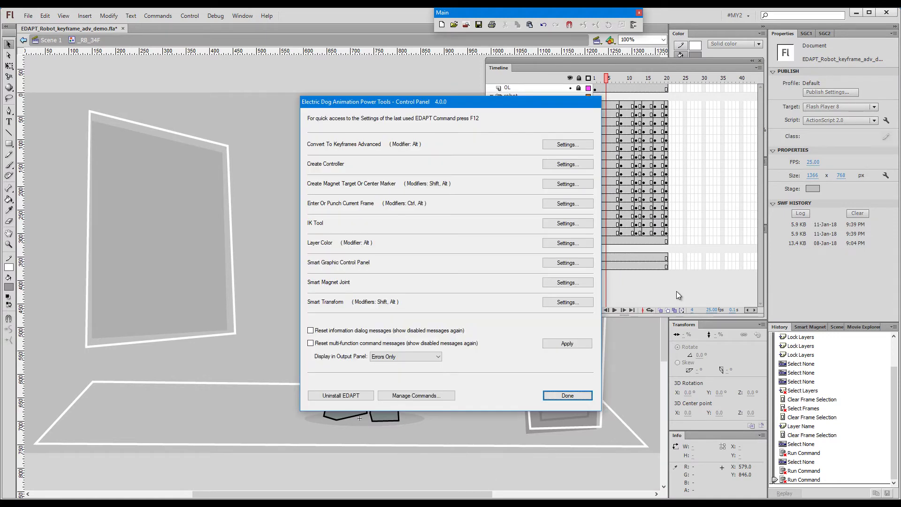
pyautogui.click(584, 146)
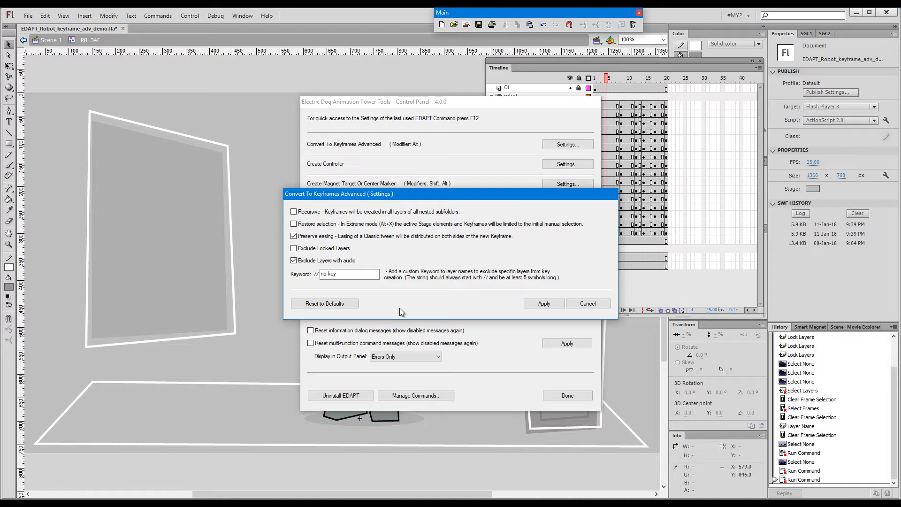
pyautogui.click(590, 305)
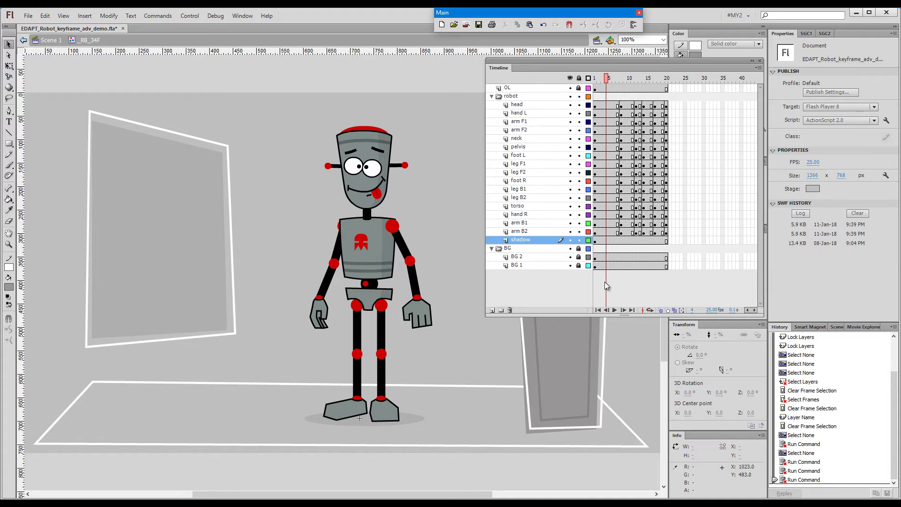
pyautogui.click(604, 79)
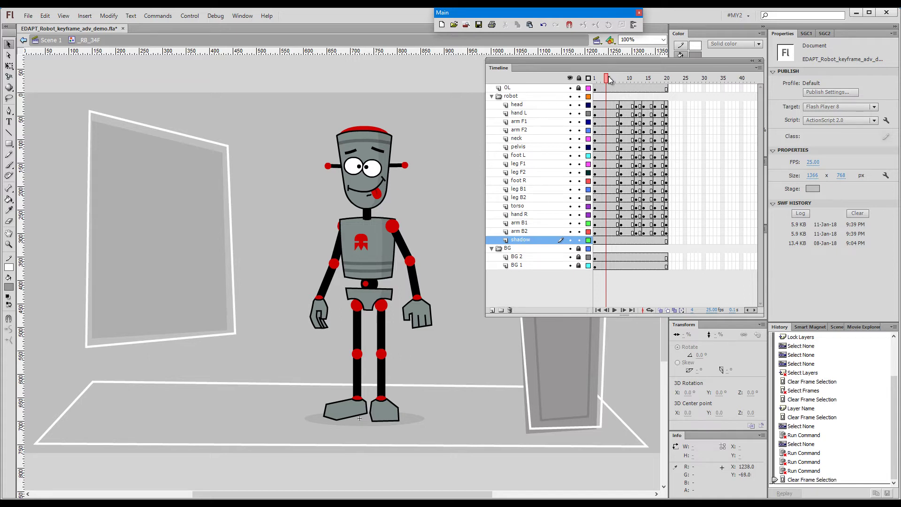
pyautogui.moveTo(604, 80)
pyautogui.mouseDown()
pyautogui.moveTo(614, 81)
pyautogui.moveTo(607, 89)
pyautogui.mouseUp()
pyautogui.press('alt')
pyautogui.hotkey('alt', 'x')
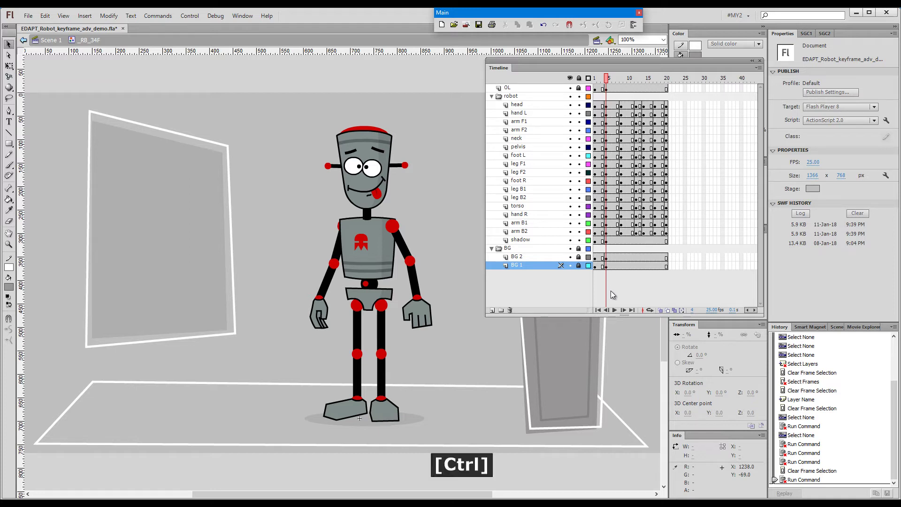
pyautogui.hotkey('ctrl', 'z')
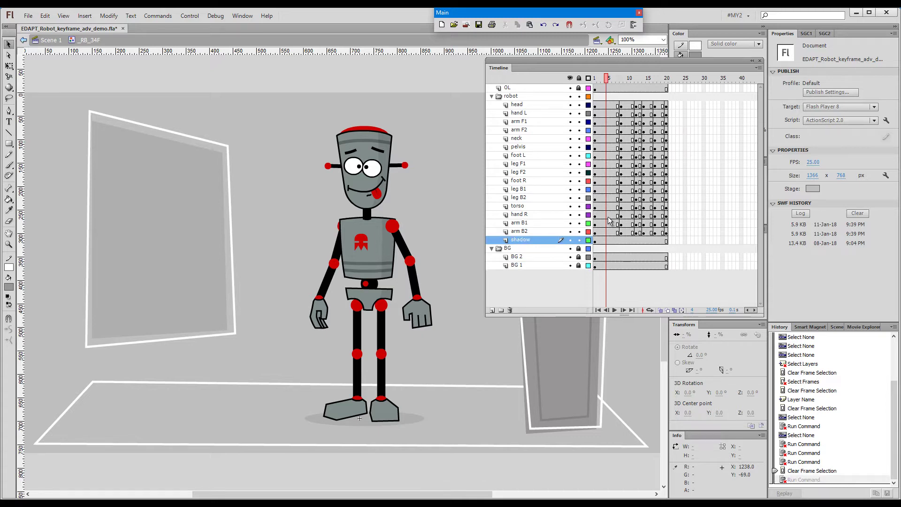
pyautogui.click(604, 199)
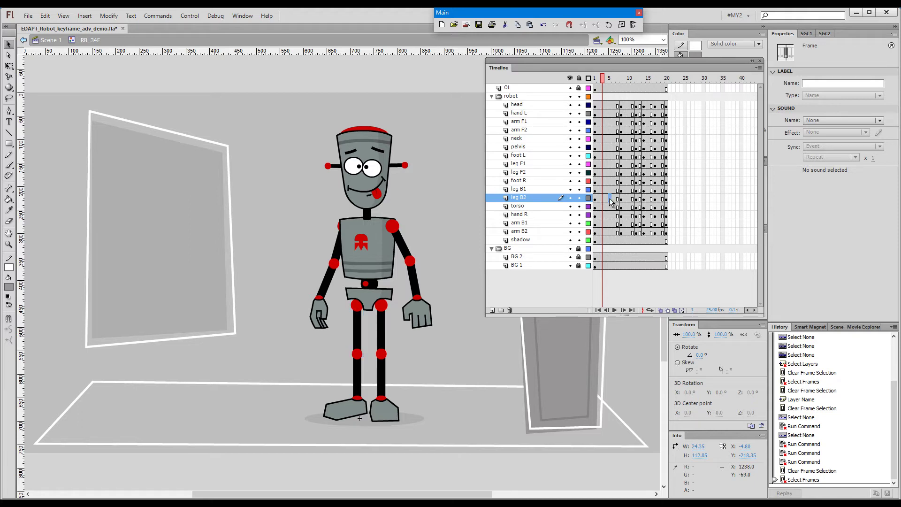
pyautogui.moveTo(603, 198); pyautogui.dragTo(611, 199)
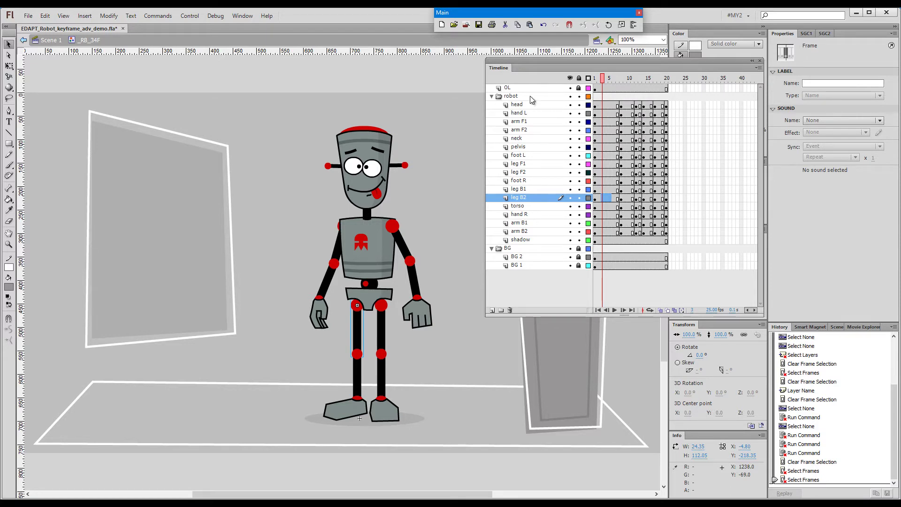
pyautogui.click(491, 96)
pyautogui.click(492, 97)
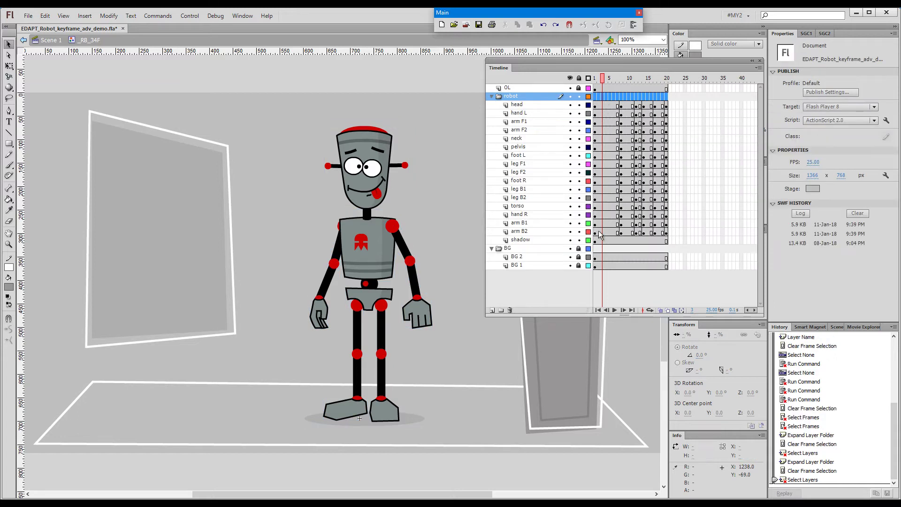
pyautogui.click(603, 190)
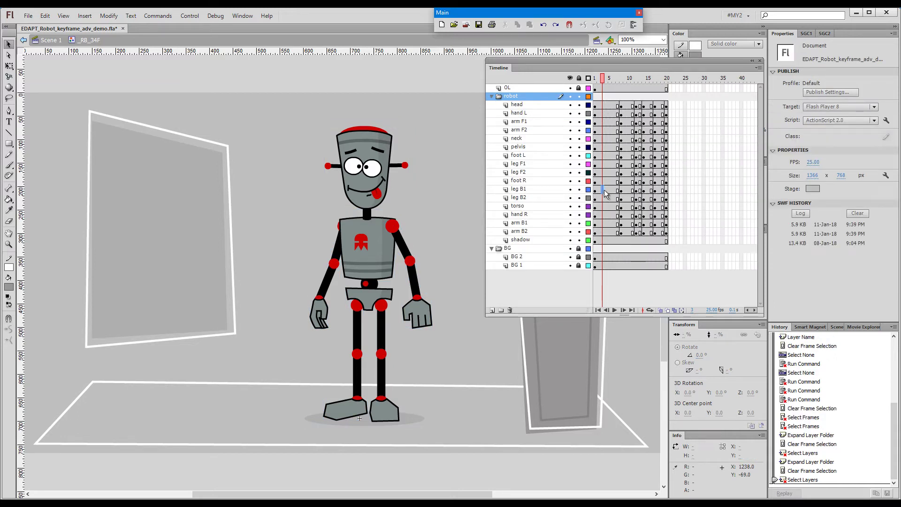
pyautogui.moveTo(605, 190); pyautogui.dragTo(608, 190)
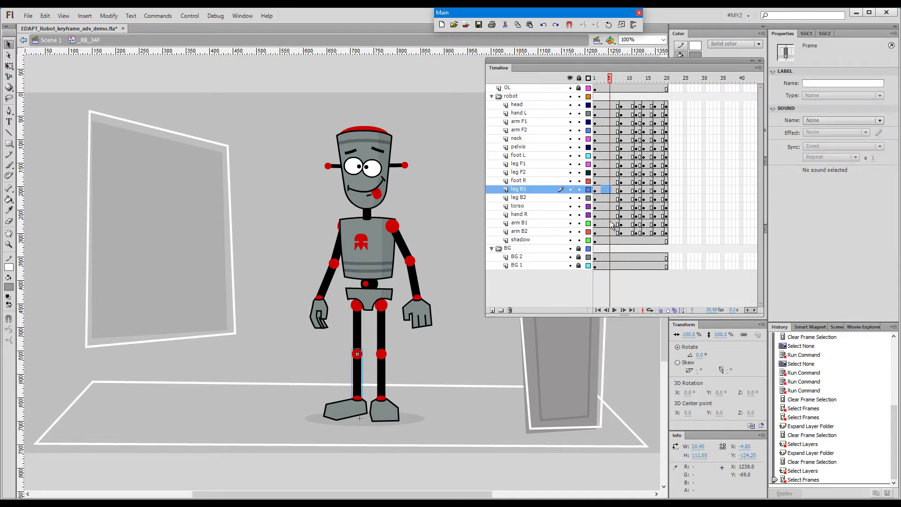
pyautogui.press('alt')
pyautogui.hotkey('alt', 'x')
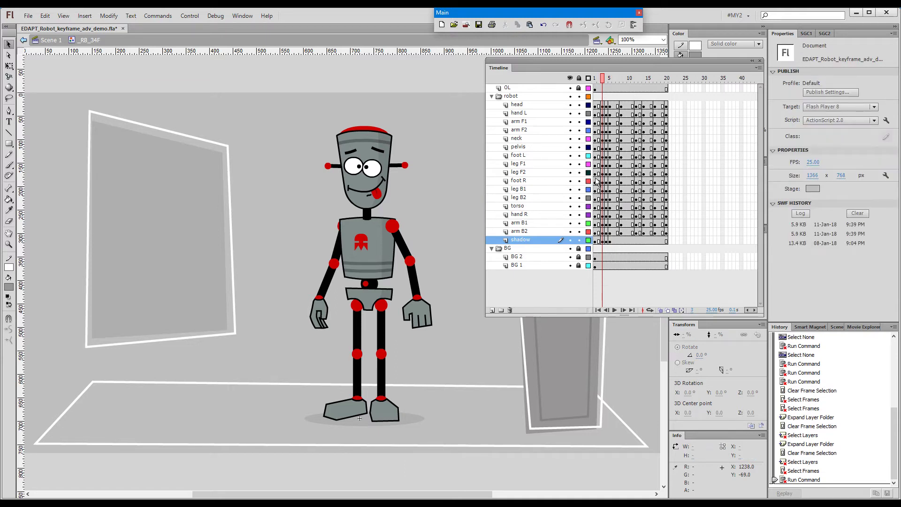
pyautogui.hotkey('ctrl', 'z')
pyautogui.click(609, 96)
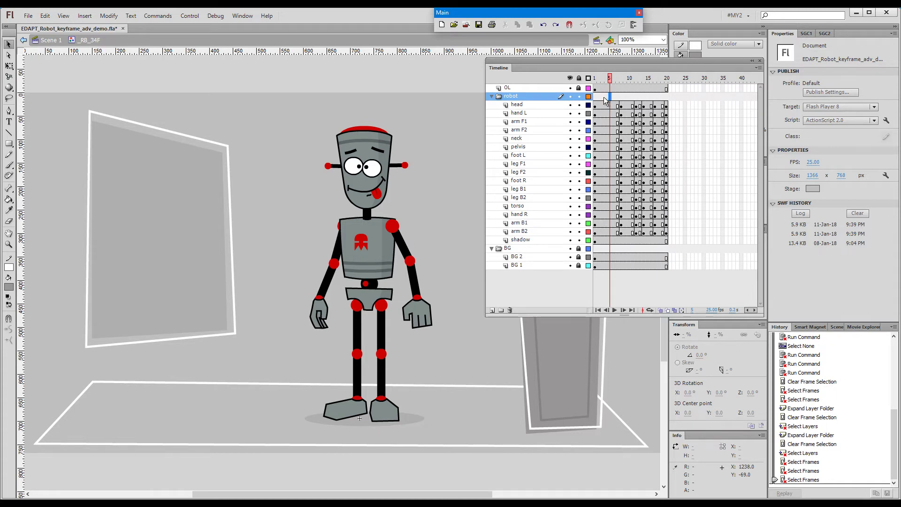
pyautogui.moveTo(605, 97); pyautogui.dragTo(605, 198)
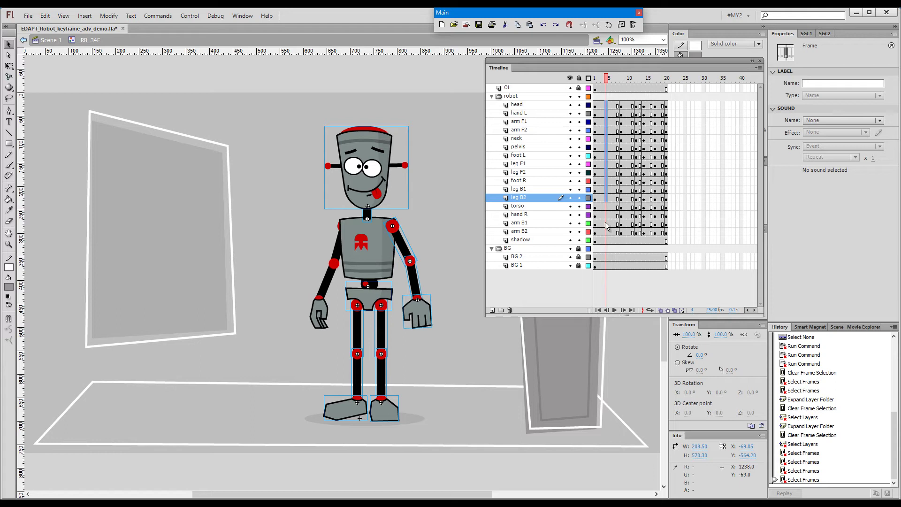
pyautogui.press('x')
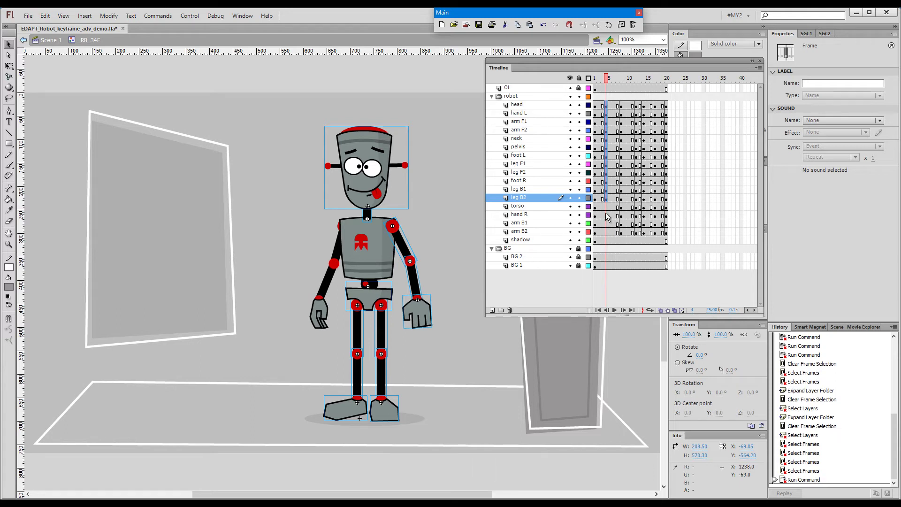
pyautogui.hotkey('ctrl', 'z')
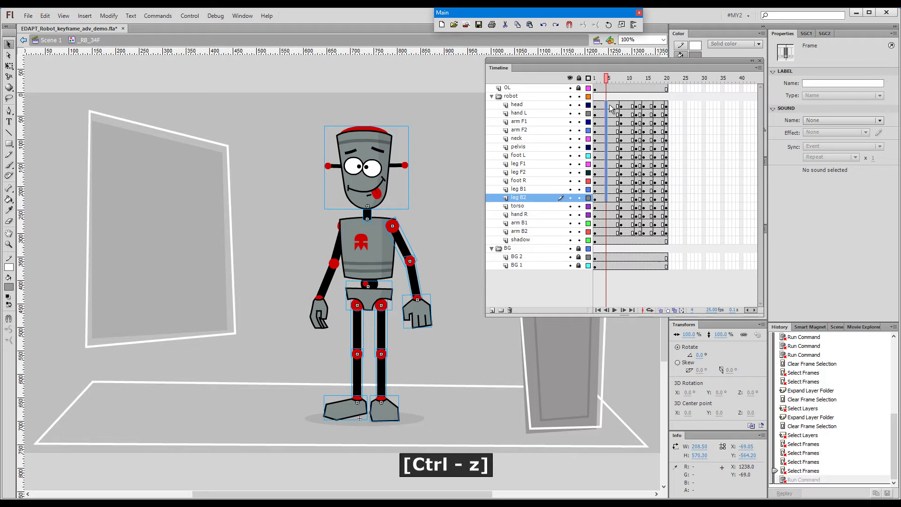
pyautogui.click(603, 97)
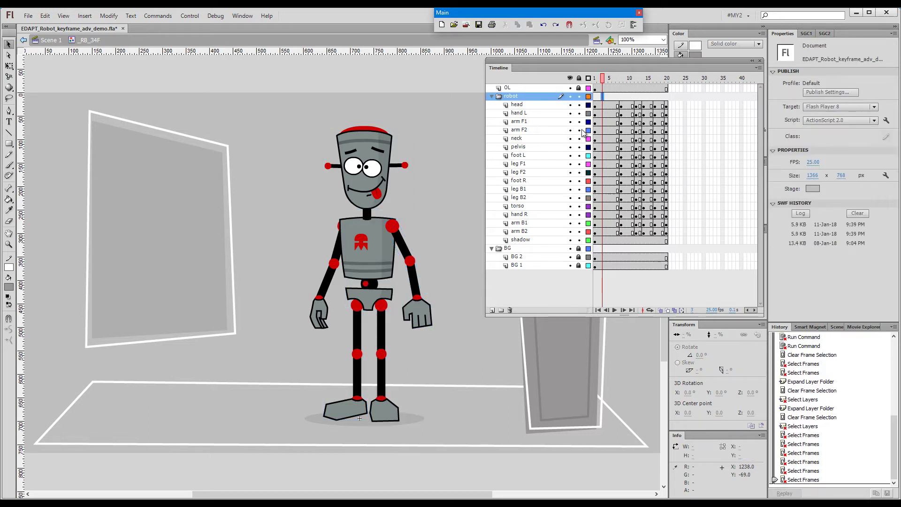
pyautogui.moveTo(608, 105); pyautogui.dragTo(609, 232)
pyautogui.click(611, 97)
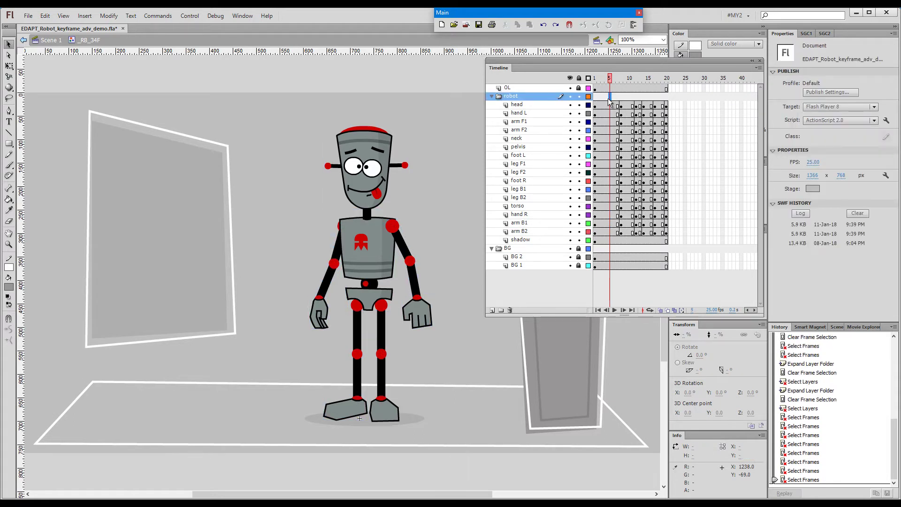
pyautogui.press('F6')
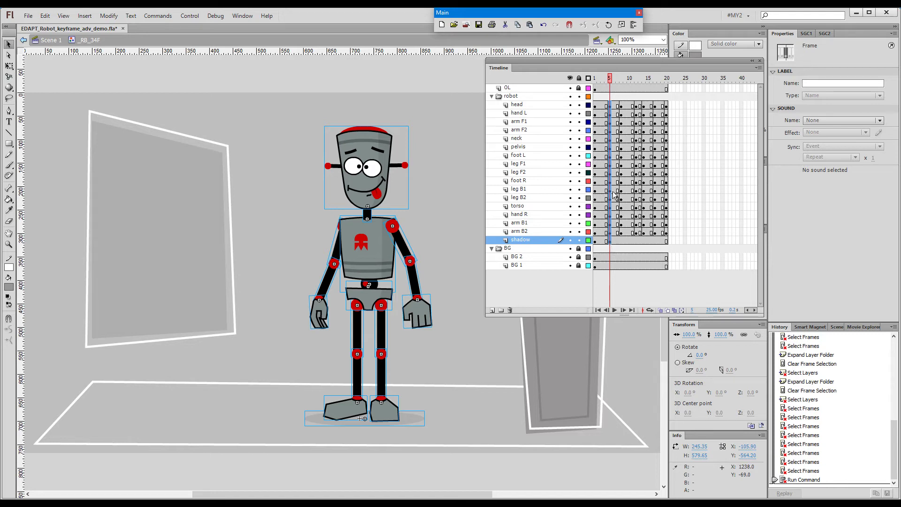
pyautogui.hotkey('ctrl', 'z')
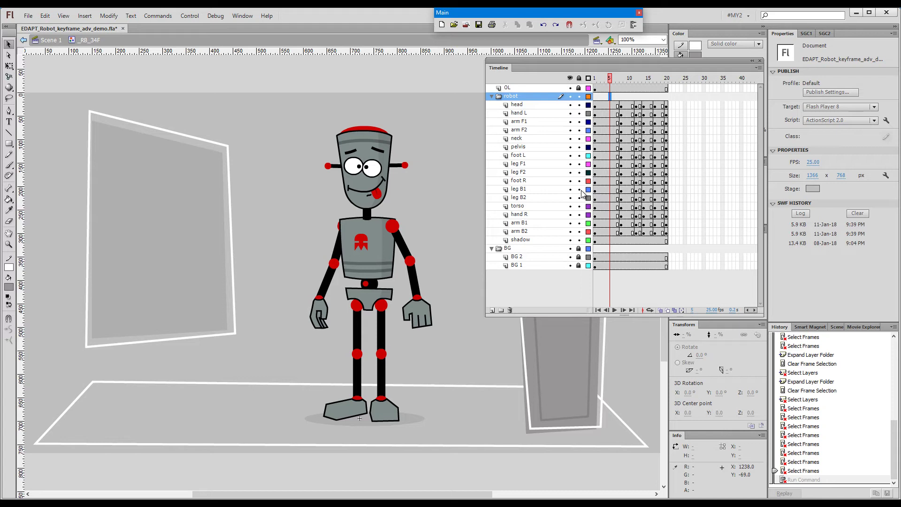
# Enable Exclude Locked Layers in Convert To Keyframes Advanced Quick Settings and confirm with OK.
pyautogui.press('F12')
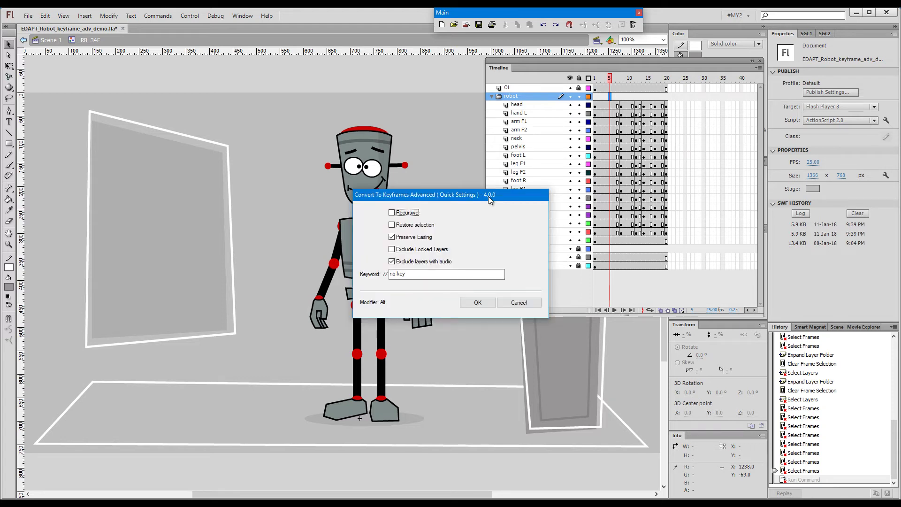
pyautogui.moveTo(489, 196); pyautogui.dragTo(418, 92)
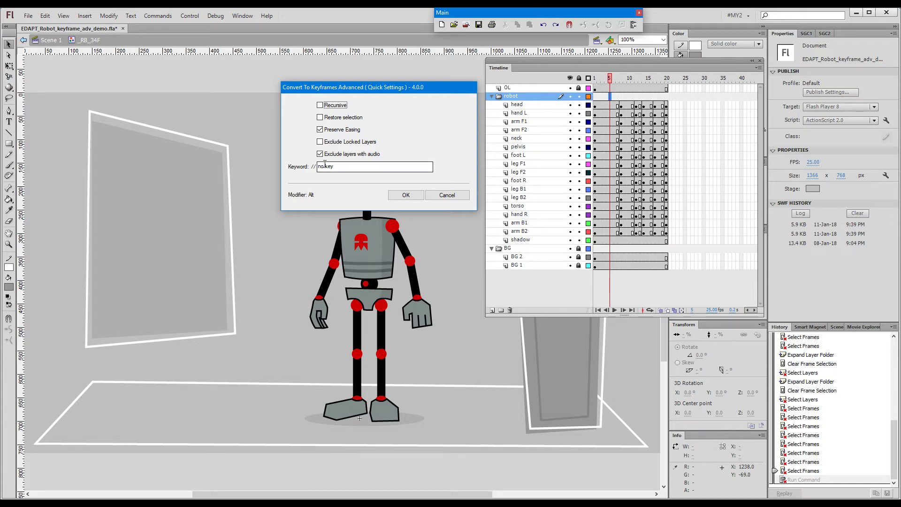
pyautogui.click(321, 142)
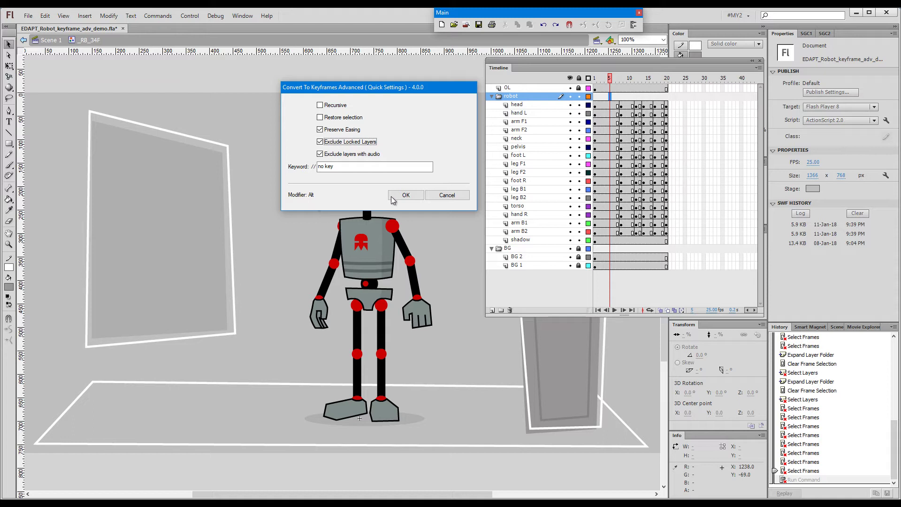
pyautogui.click(407, 196)
# Lock the neck, foot R and hand R layers.
pyautogui.click(579, 138)
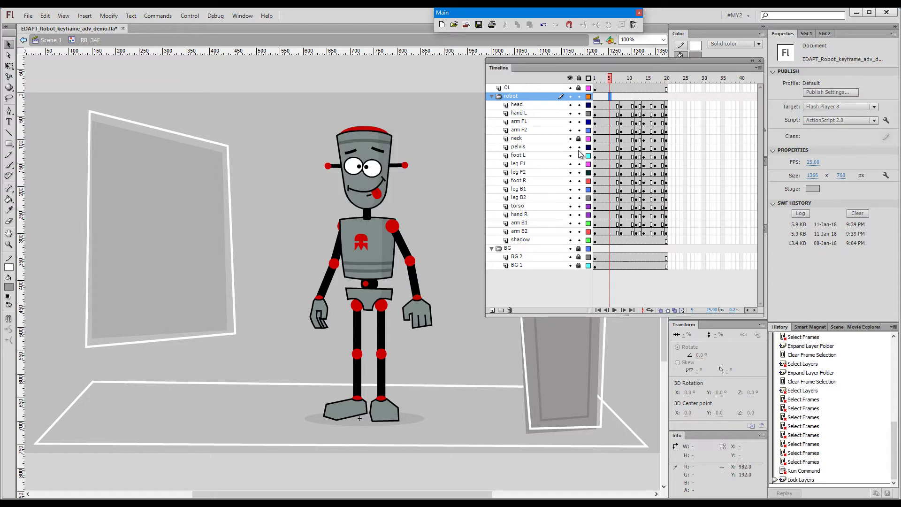
pyautogui.click(579, 181)
pyautogui.click(579, 215)
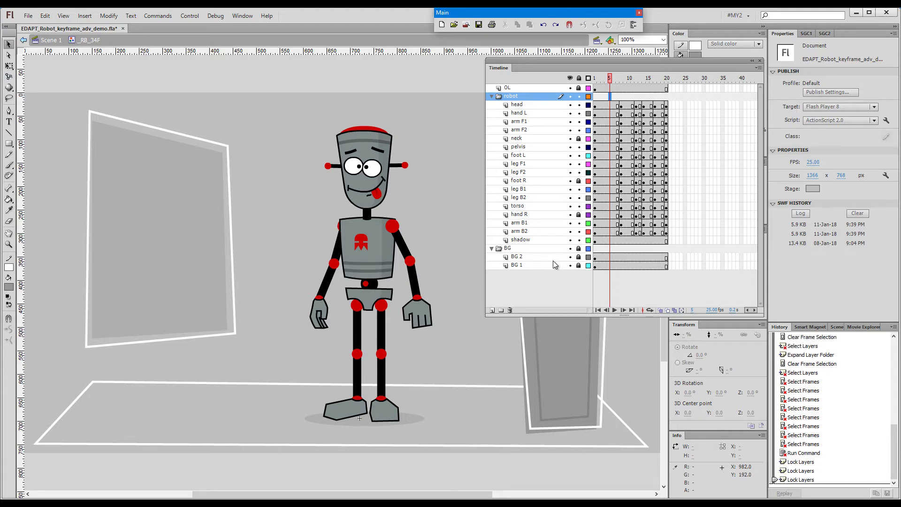
# Convert robot frame 3 to keyframes as a trial, then undo the conversion.
pyautogui.click(604, 96)
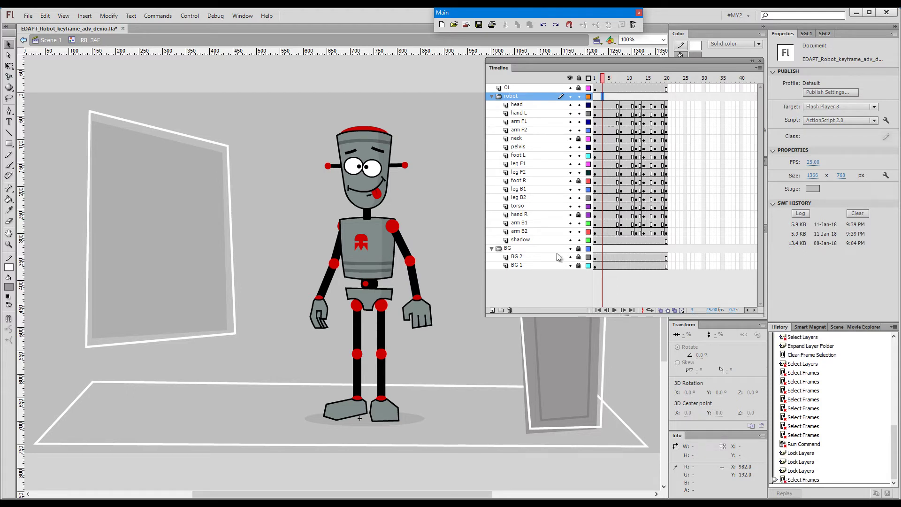
pyautogui.press('F6')
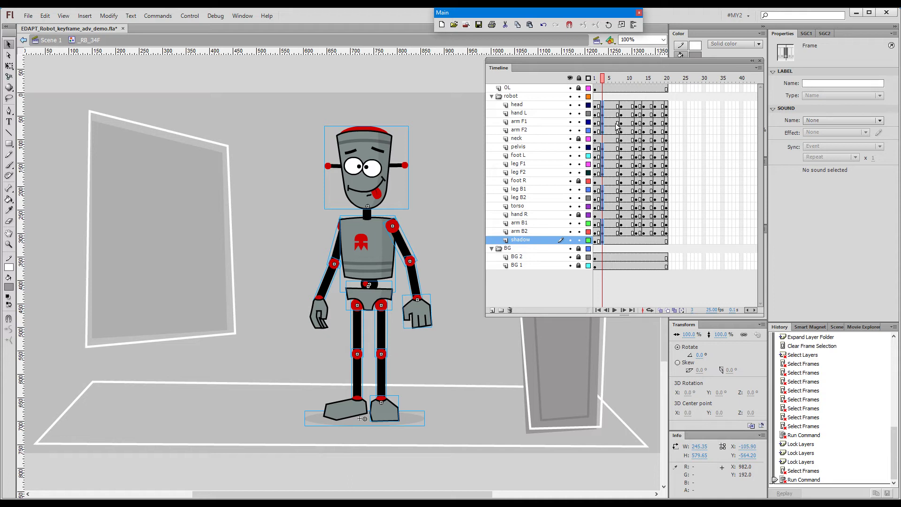
pyautogui.hotkey('ctrl', 'z')
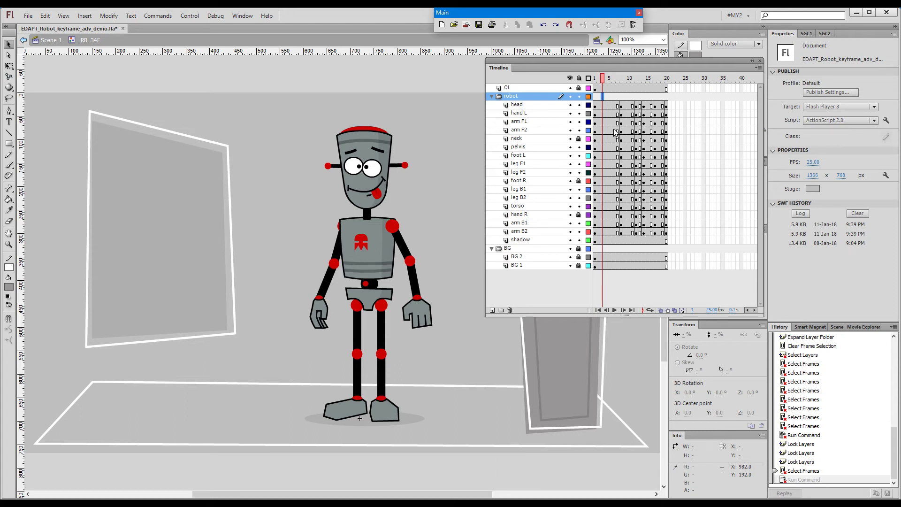
# Turn off Exclude Locked Layers, run the frame 3 conversion, then unlock the foot R and neck layers.
pyautogui.press('F12')
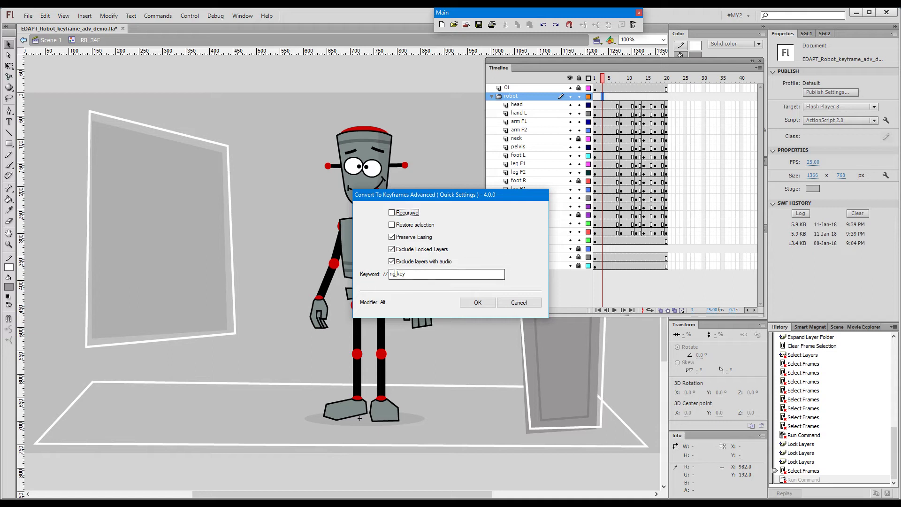
pyautogui.click(391, 249)
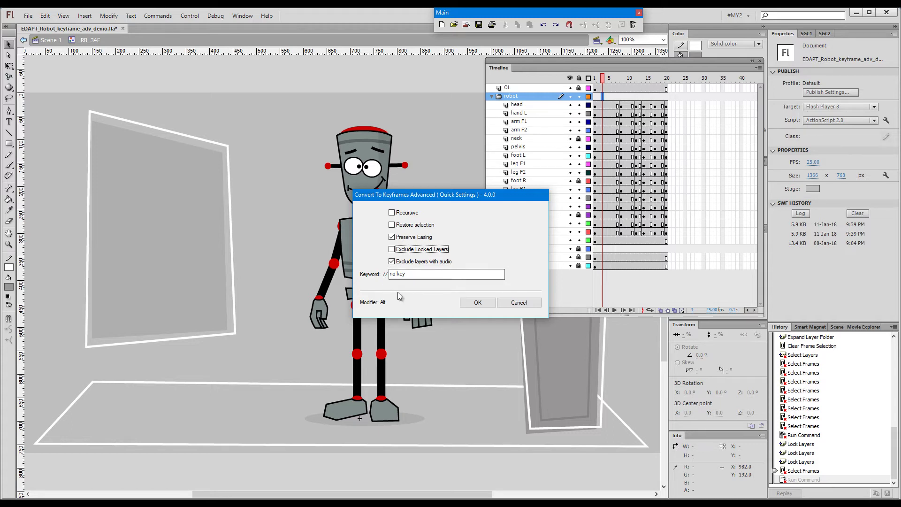
pyautogui.click(479, 303)
pyautogui.click(579, 181)
pyautogui.click(579, 139)
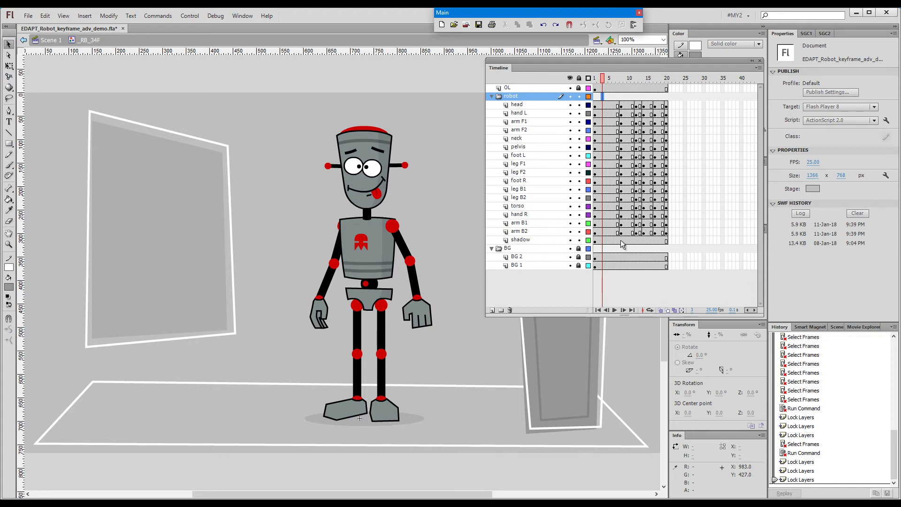
# Rename the shadow layer to 'shadow //no key' and select frame 5 across all robot layers.
pyautogui.click(539, 240)
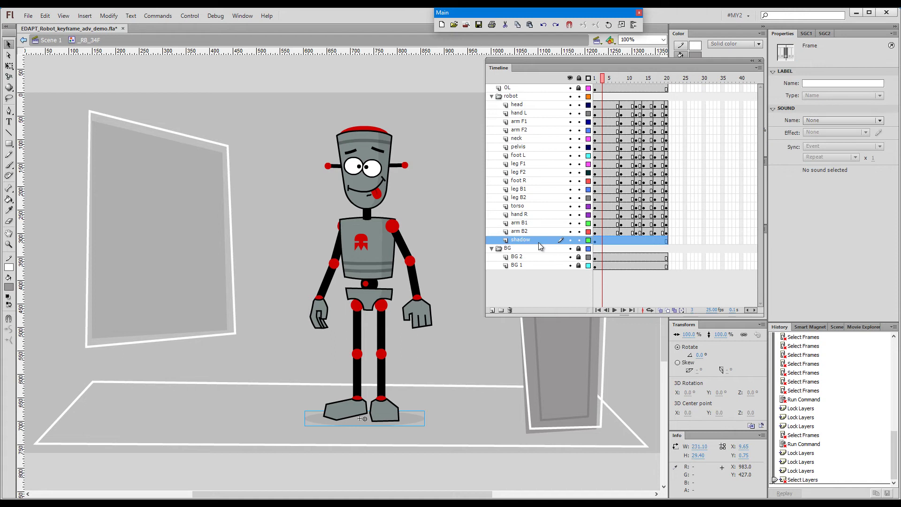
pyautogui.doubleClick(539, 241)
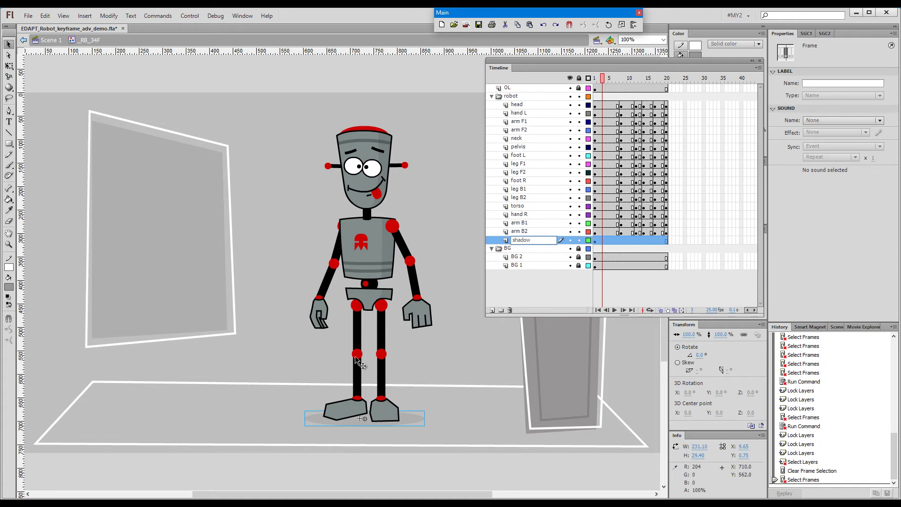
pyautogui.write('//n')
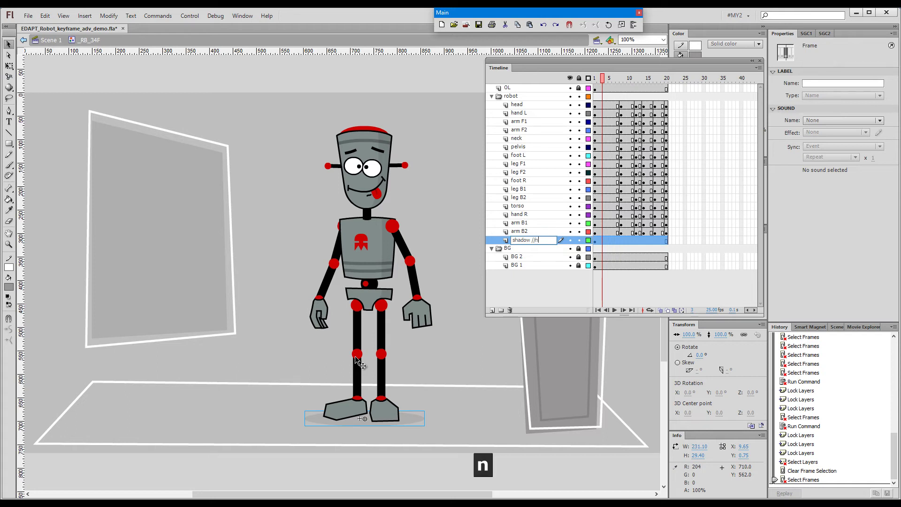
pyautogui.write('o key')
pyautogui.press('Return')
pyautogui.click(607, 96)
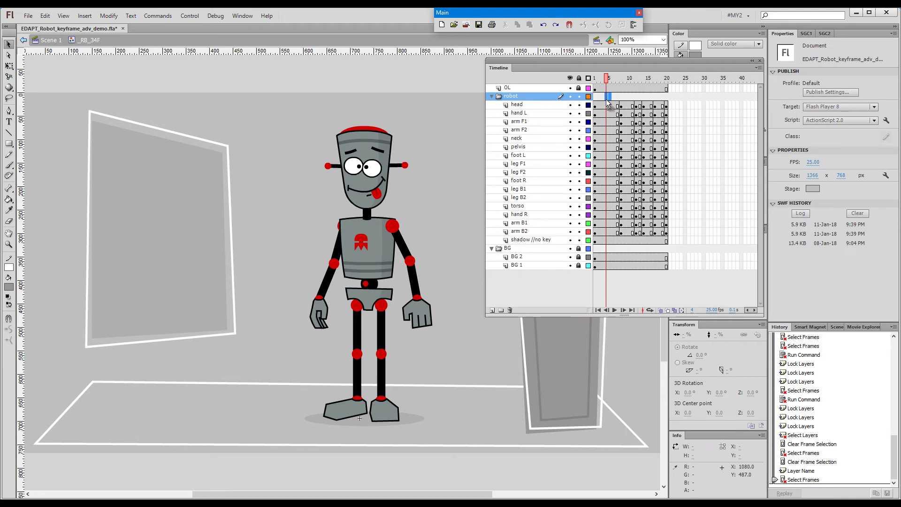
pyautogui.press('x')
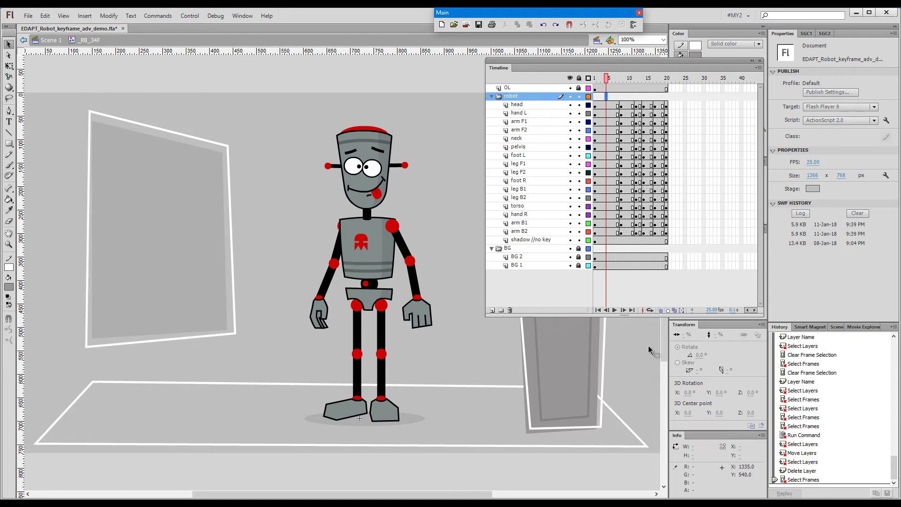
# Enable Recursive in Convert To Keyframes Advanced Quick Settings and run it on frame 5.
pyautogui.press('F12')
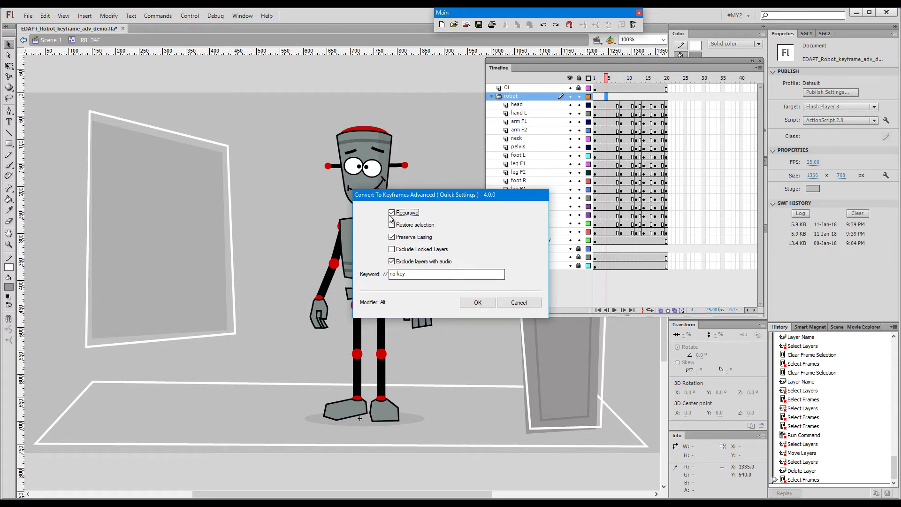
pyautogui.click(478, 303)
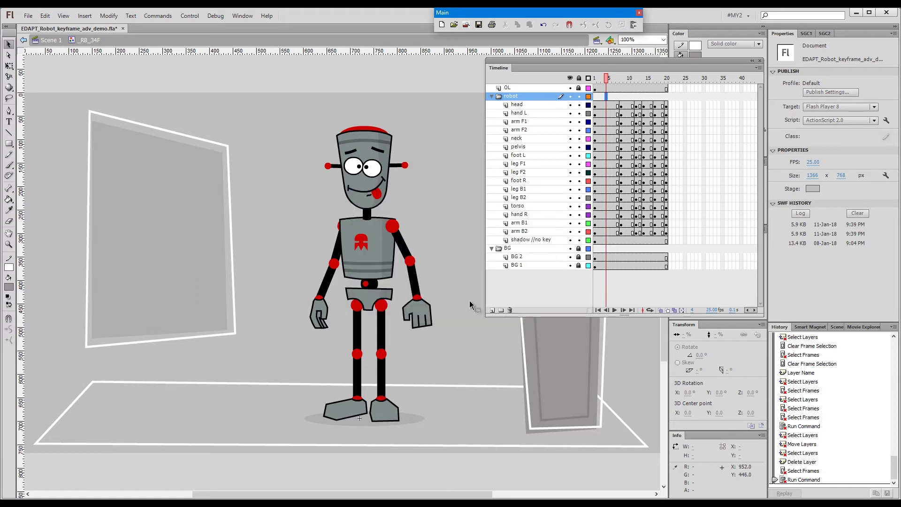
# Move leg F1, leg F2, foot R, leg B1 and leg B2 into a new Folder 2, then select robot frame 4.
pyautogui.click(526, 164)
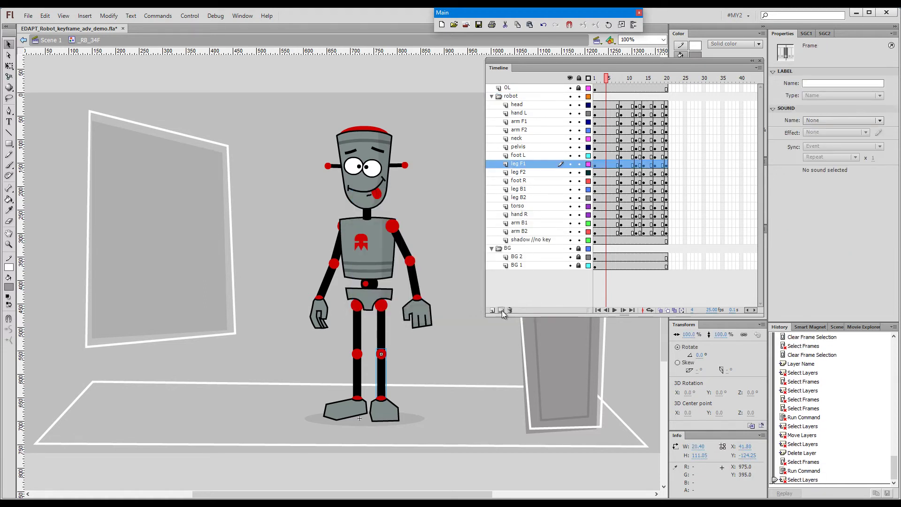
pyautogui.click(501, 311)
pyautogui.click(526, 174)
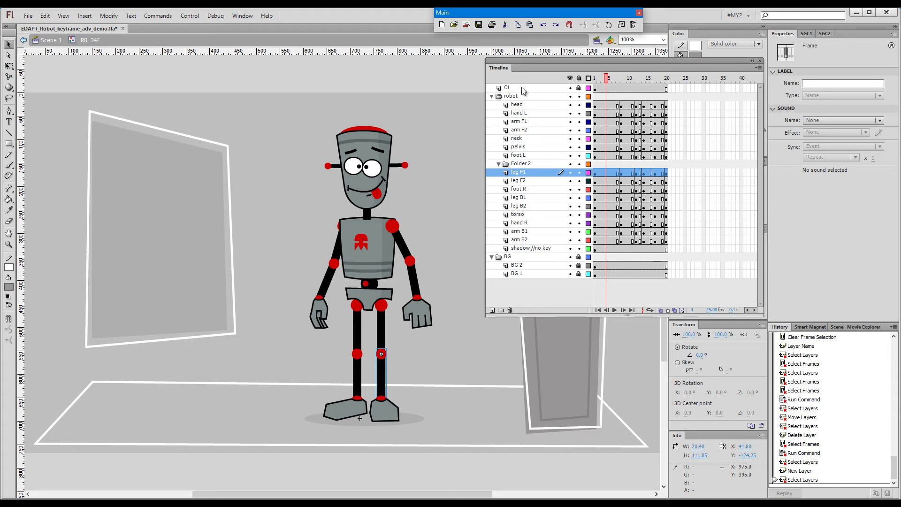
pyautogui.keyDown('shift'); pyautogui.click(539, 207); pyautogui.keyUp('shift')
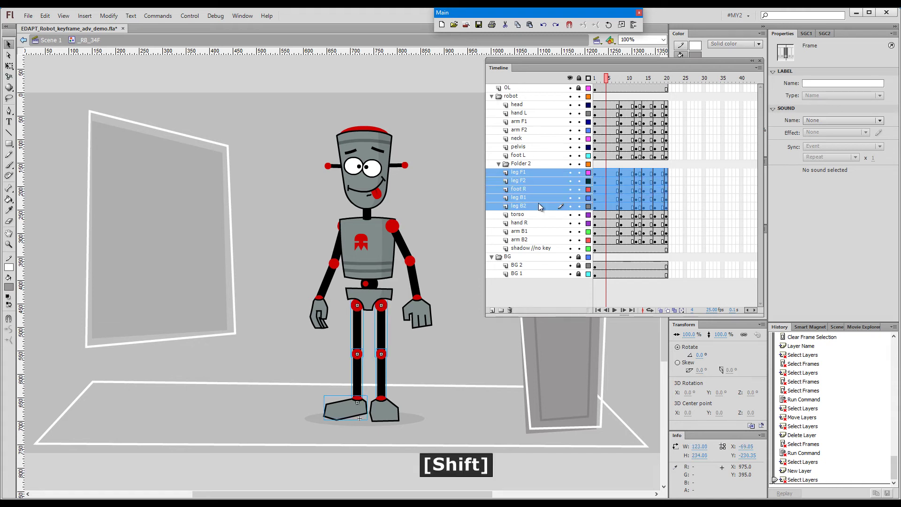
pyautogui.moveTo(537, 198); pyautogui.dragTo(534, 168)
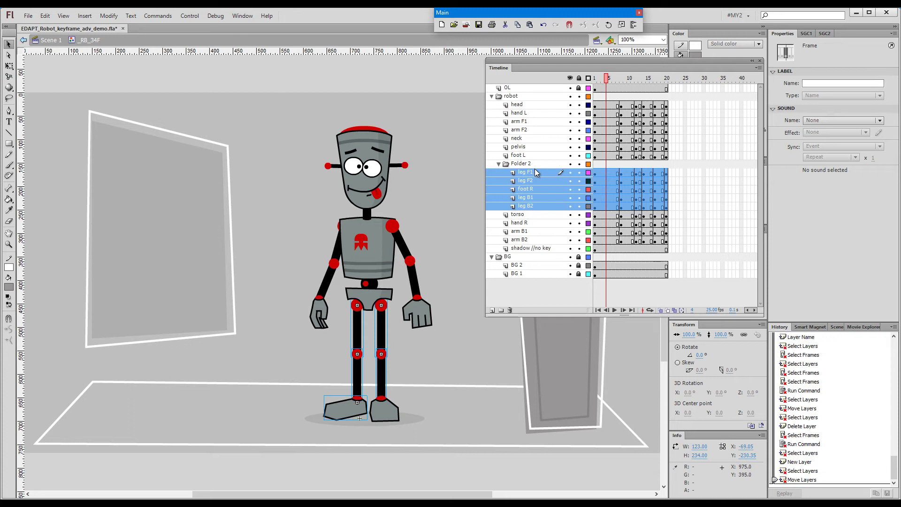
pyautogui.click(608, 97)
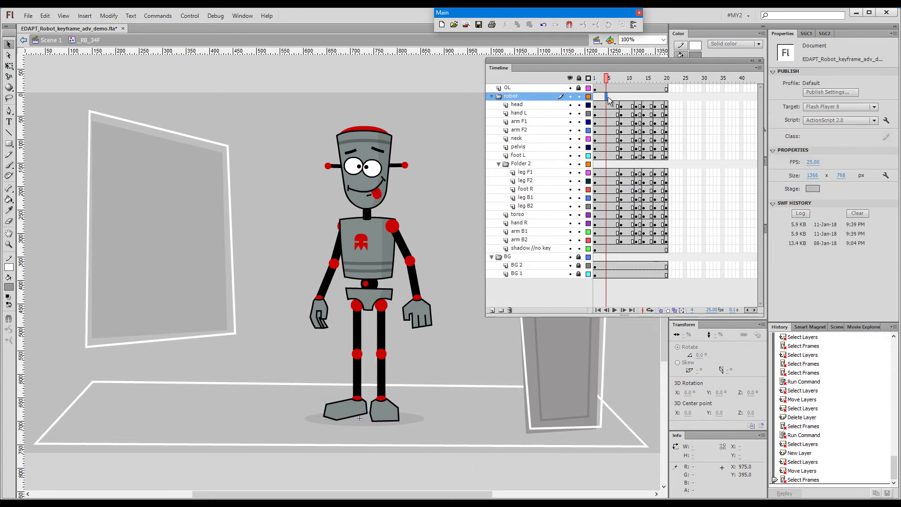
pyautogui.hotkey('ctrl', 'alt', 'a')
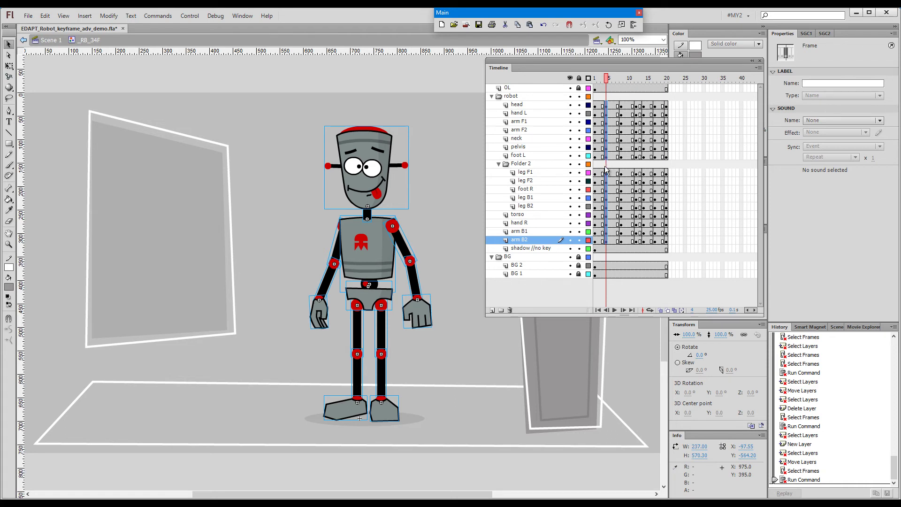
# Run recursive Convert To Keyframes Advanced on robot frame 6 through Folder 2.
pyautogui.click(615, 98)
pyautogui.press('F12')
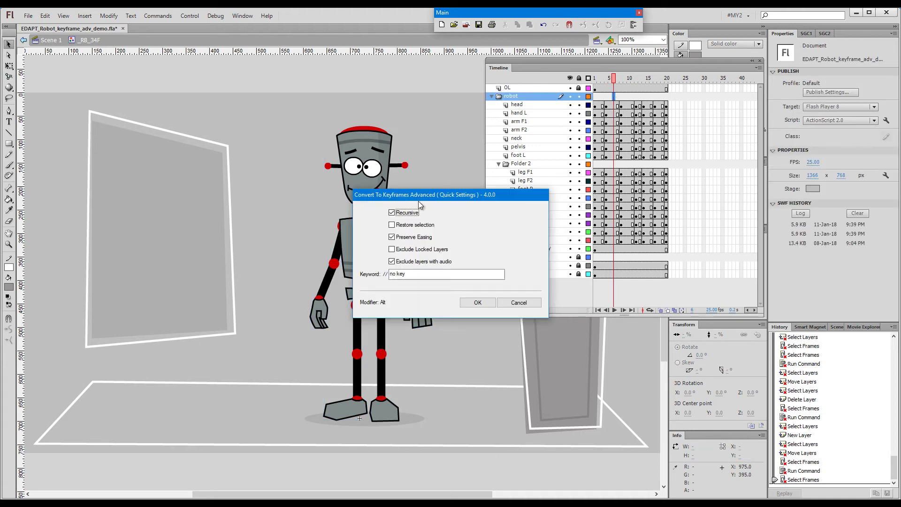
pyautogui.click(477, 302)
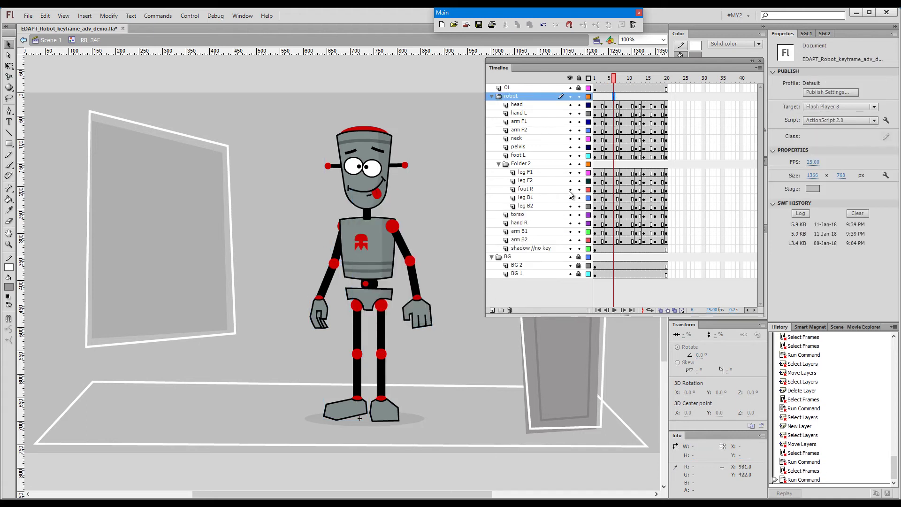
# Select frame 6 across the nested robot layers and clear the added keyframes in frames 2–6.
pyautogui.click(614, 96)
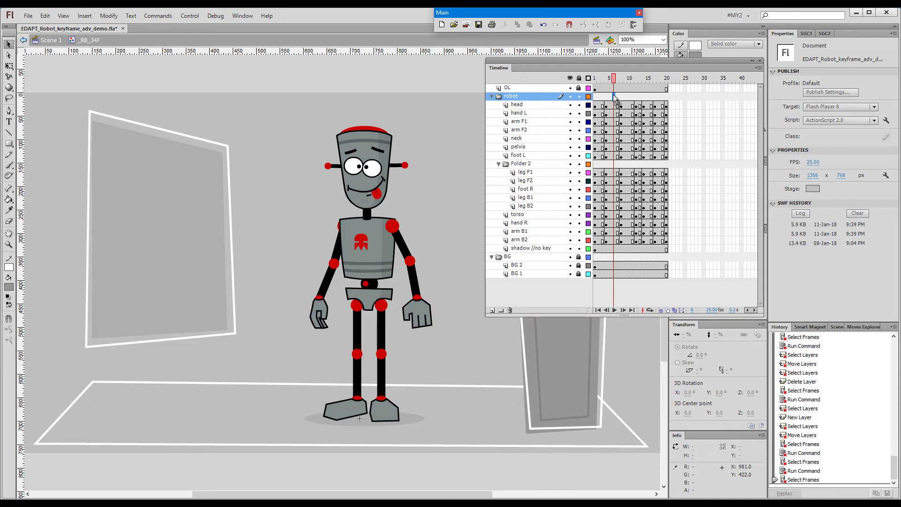
pyautogui.press('F12')
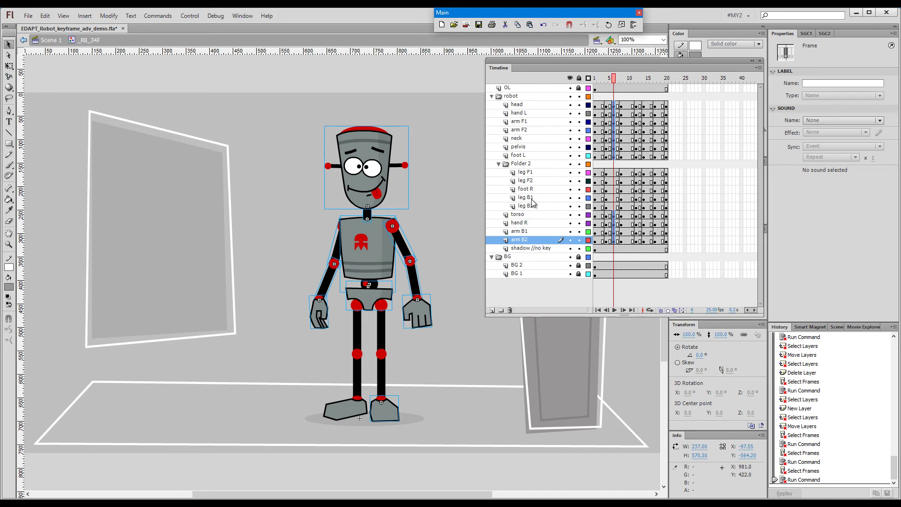
pyautogui.click(614, 240)
pyautogui.hotkey('shift', 'F6')
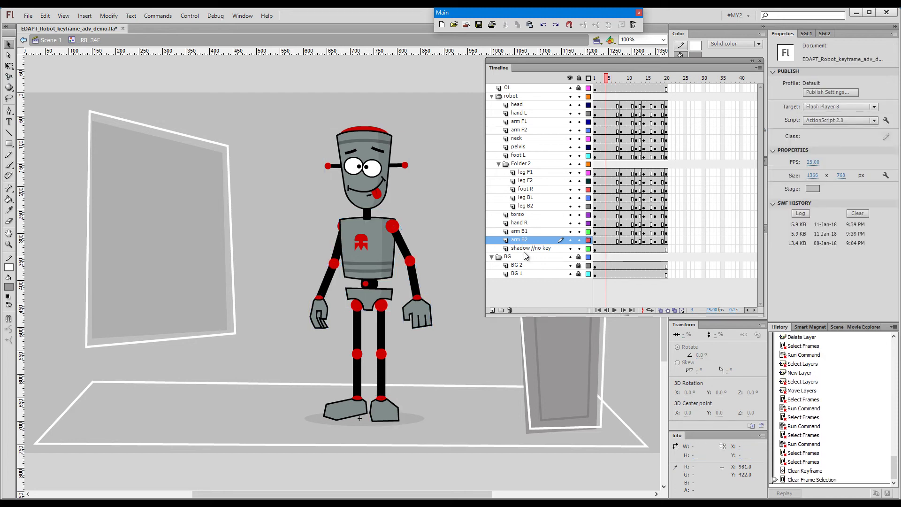
# Make frame 4 on the shadow //no key layer a keyframe using the EDAPT X shortcut.
pyautogui.click(606, 250)
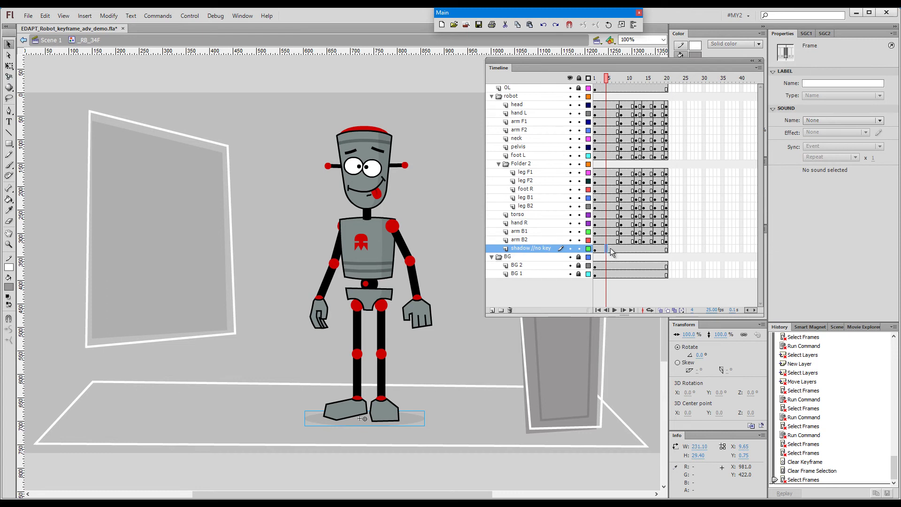
pyautogui.press('x')
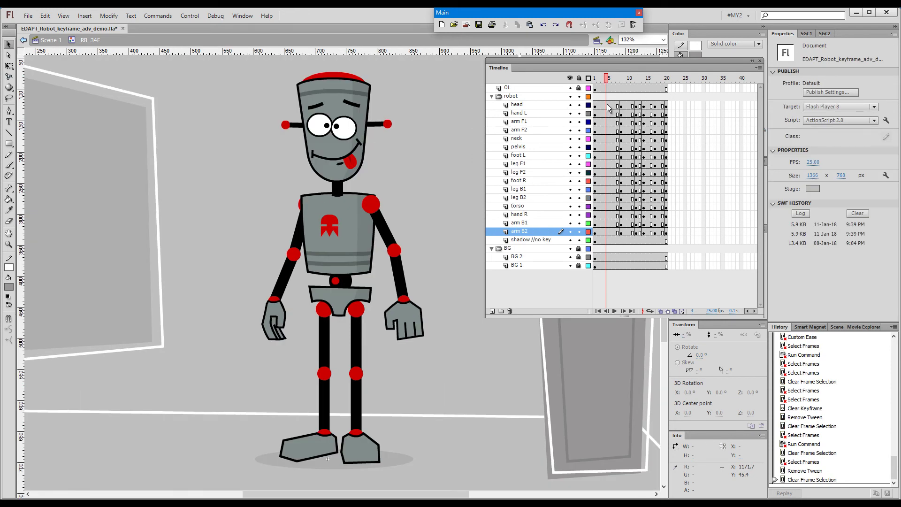
# Select the frame column from head to arm B2, add classic tweens, and turn on onion skinning.
pyautogui.moveTo(609, 108); pyautogui.dragTo(608, 240)
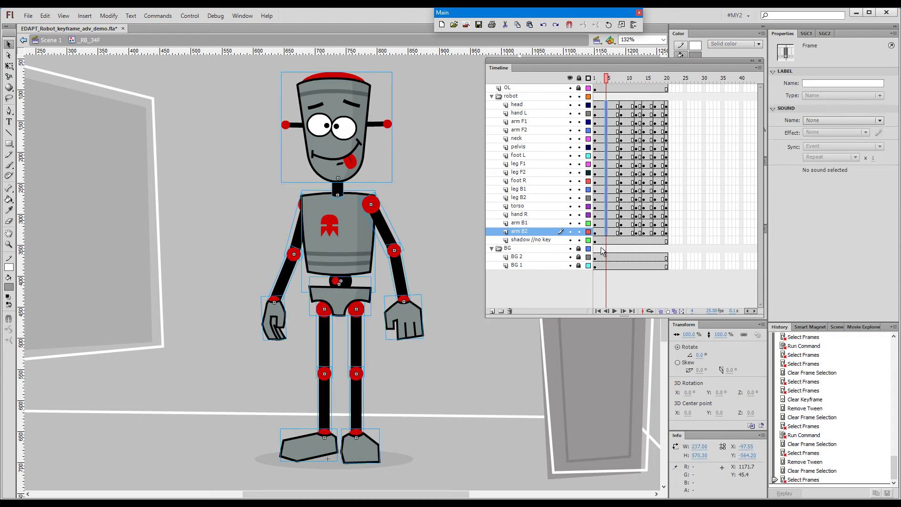
pyautogui.hotkey('alt', '4')
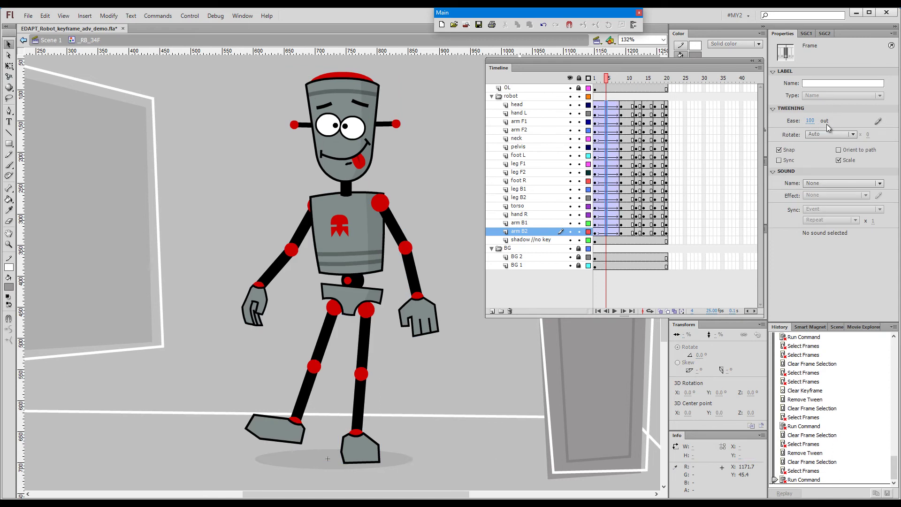
pyautogui.click(661, 311)
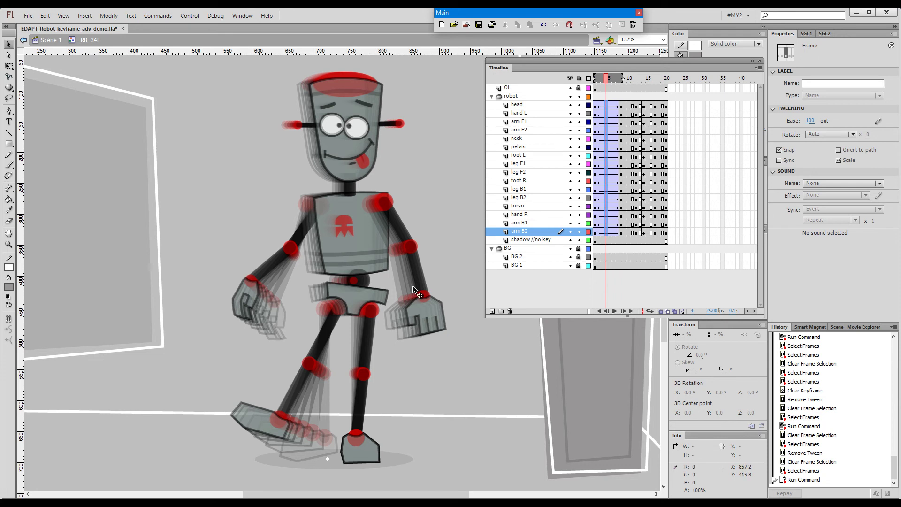
# Convert the selected tweened frames to keyframes and check the robot's pose at frame 2.
pyautogui.rightClick(606, 107)
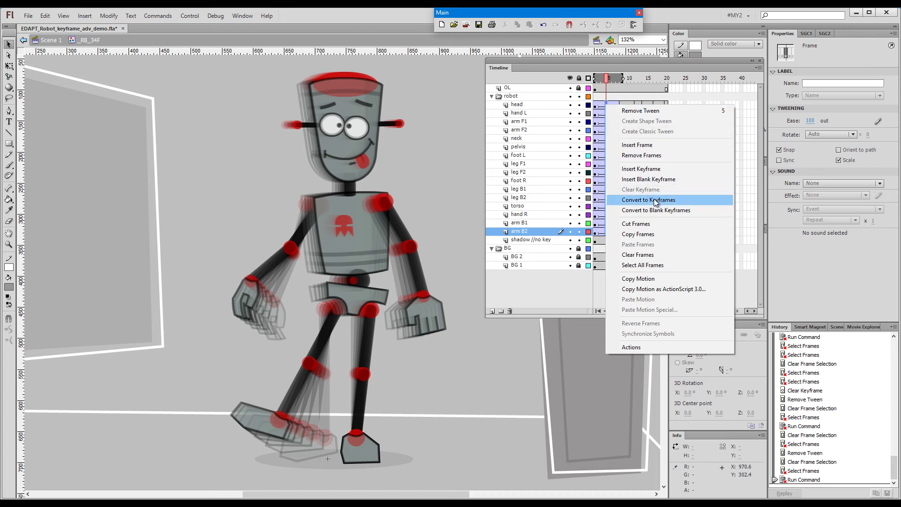
pyautogui.click(678, 200)
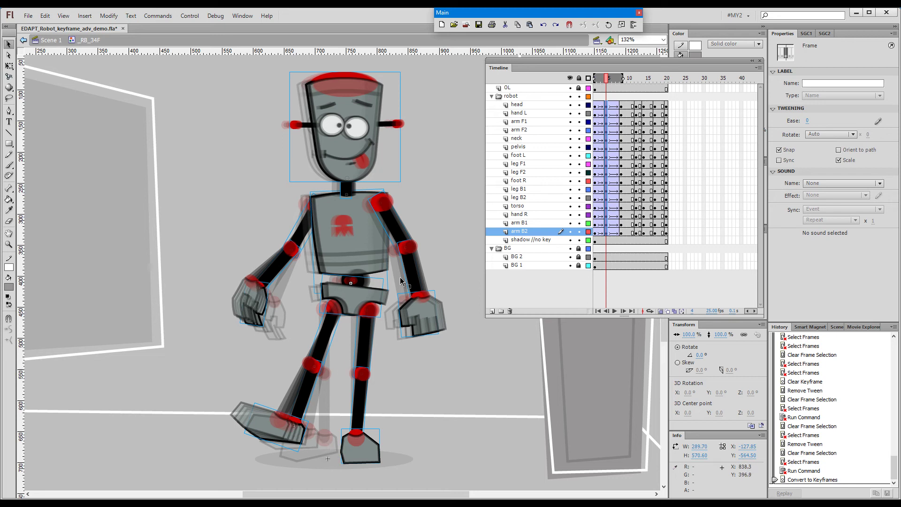
pyautogui.click(600, 232)
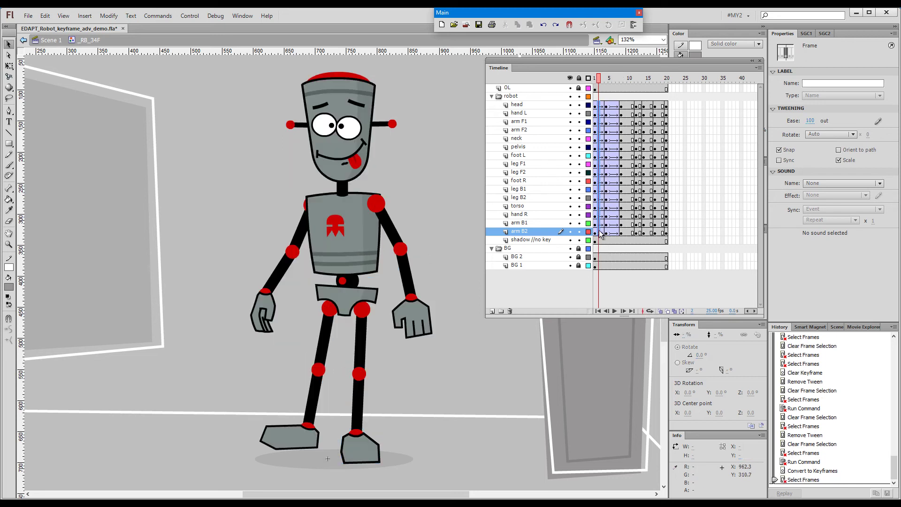
pyautogui.click(600, 79)
# Compare the robot's poses at frames 2, 3 and 5, then show onion-skin ghosts.
pyautogui.moveTo(599, 80); pyautogui.dragTo(605, 86)
pyautogui.click(601, 96)
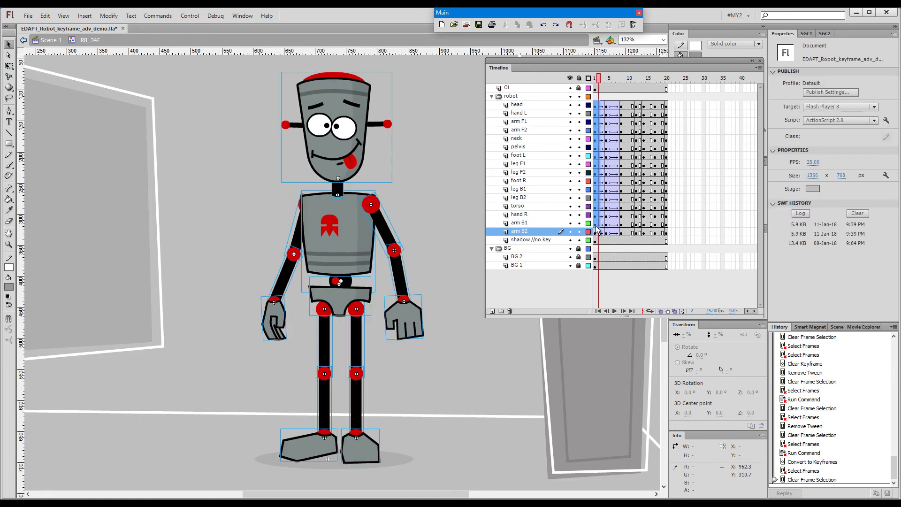
pyautogui.click(606, 97)
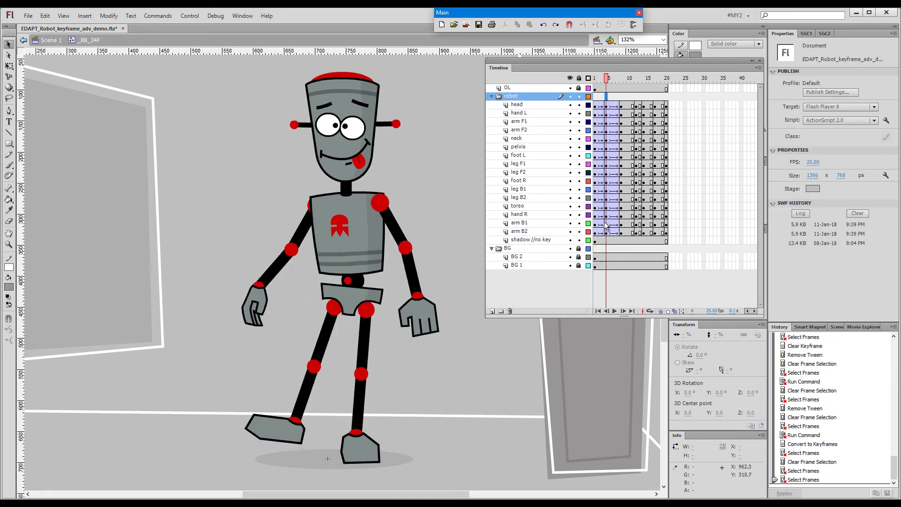
pyautogui.moveTo(602, 234); pyautogui.dragTo(601, 107)
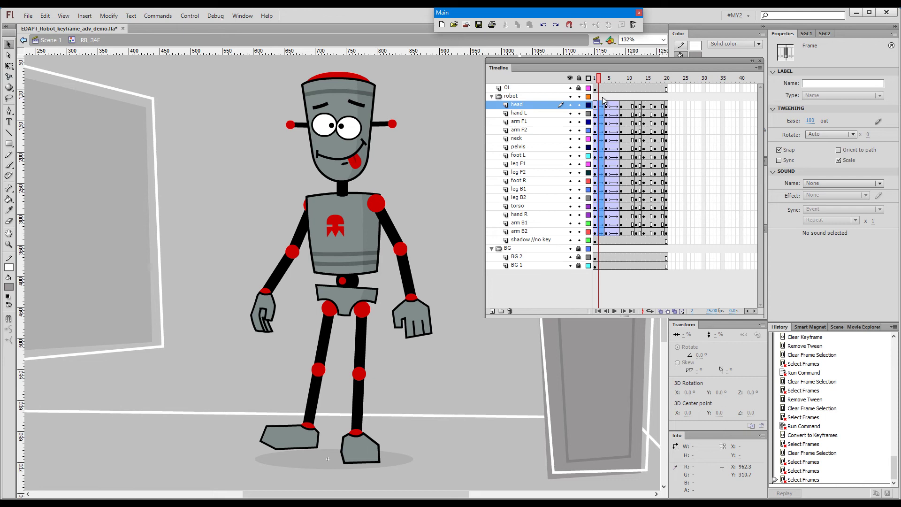
pyautogui.moveTo(610, 104); pyautogui.dragTo(611, 232)
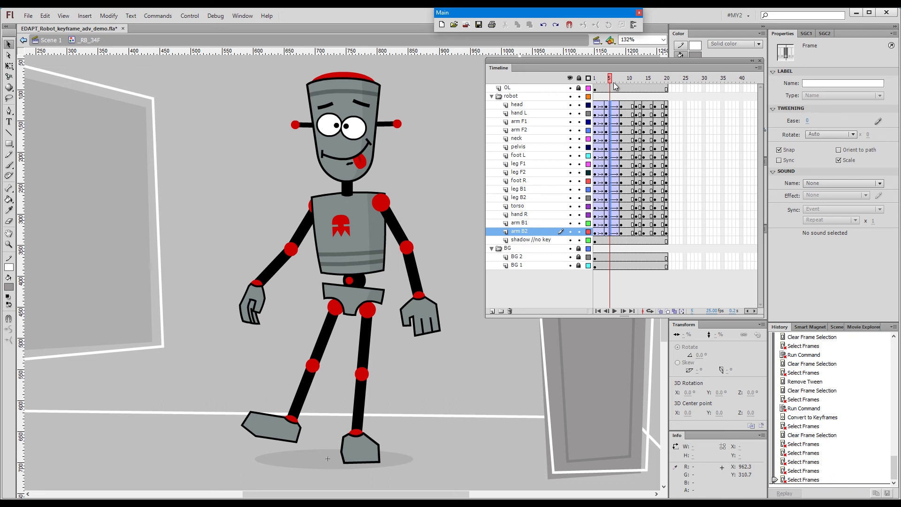
pyautogui.moveTo(613, 82)
pyautogui.mouseDown()
pyautogui.moveTo(594, 82)
pyautogui.moveTo(629, 83)
pyautogui.moveTo(607, 98)
pyautogui.mouseUp()
pyautogui.click(660, 311)
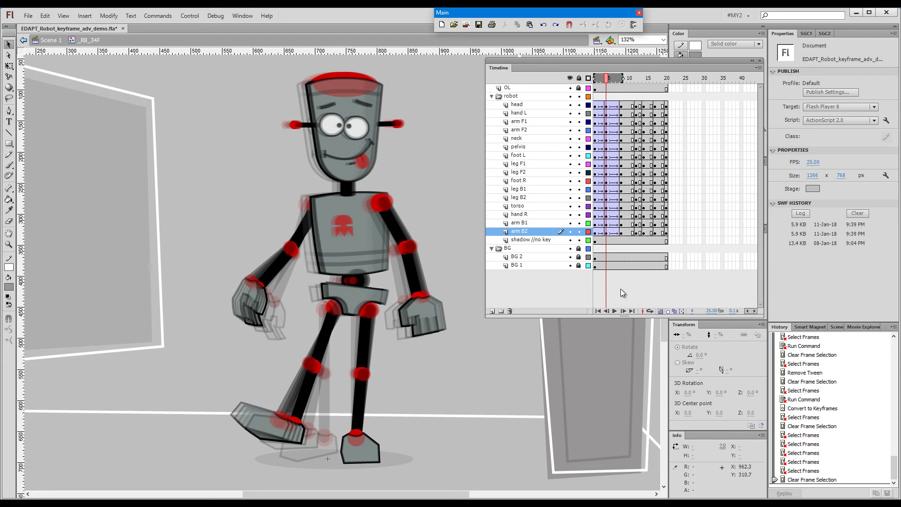
# Undo the conversion and keyframe frame 5 across all layers nested in the robot folder.
pyautogui.hotkey('ctrl', 'z')
pyautogui.hotkey('ctrl', 'z')
pyautogui.hotkey('ctrl', 'z')
pyautogui.hotkey('ctrl', 'z')
pyautogui.hotkey('ctrl', 'z')
pyautogui.hotkey('ctrl', 'z')
pyautogui.hotkey('ctrl', 'z')
pyautogui.hotkey('ctrl', 'z')
pyautogui.hotkey('ctrl', 'z')
pyautogui.hotkey('ctrl', 'z')
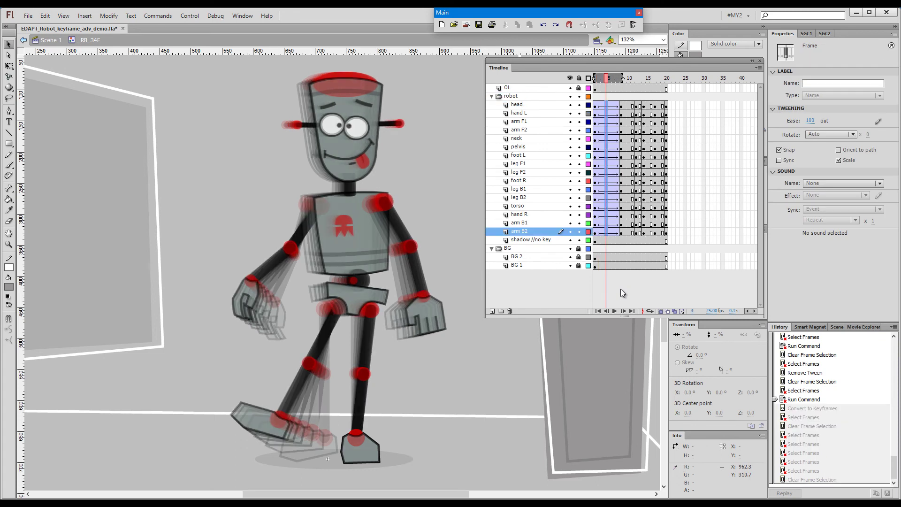
pyautogui.click(606, 97)
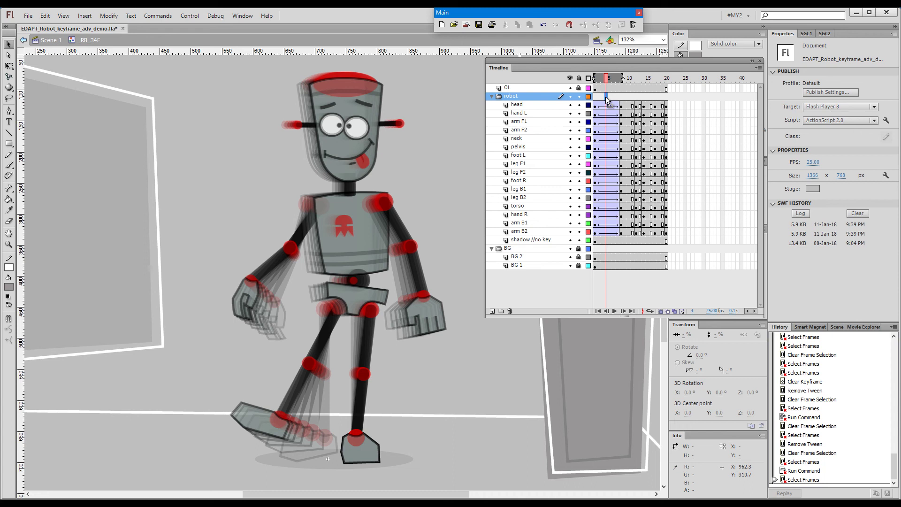
pyautogui.press('F6')
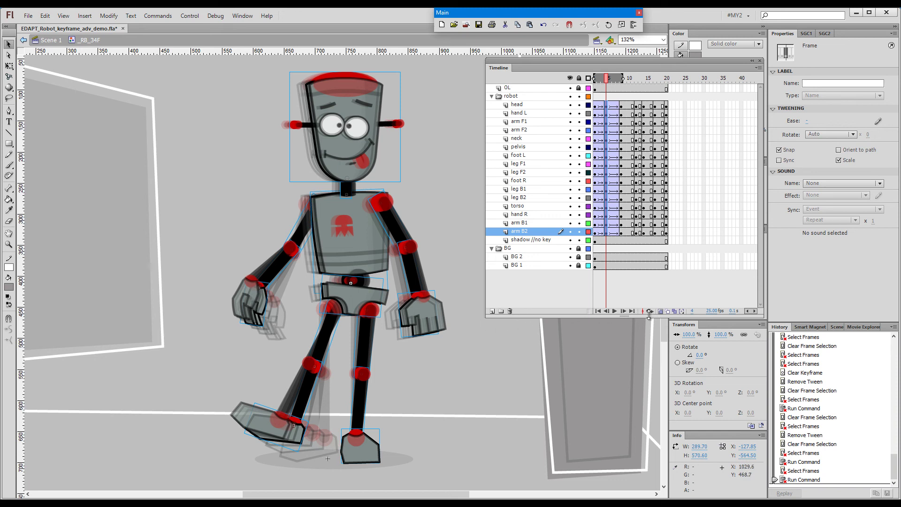
# Hide the onion-skin ghosts and scrub from frame 1 to frame 8 to preview the walk.
pyautogui.click(667, 311)
pyautogui.click(595, 80)
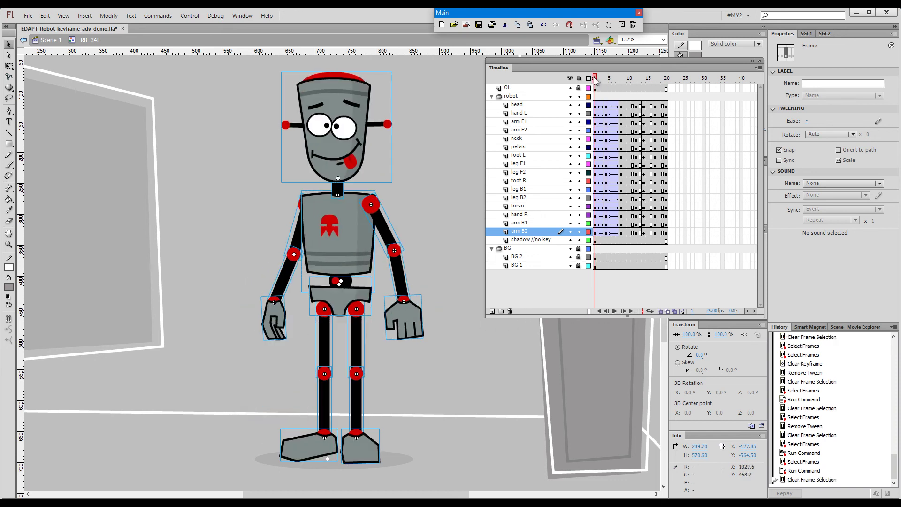
pyautogui.moveTo(597, 82); pyautogui.dragTo(603, 233)
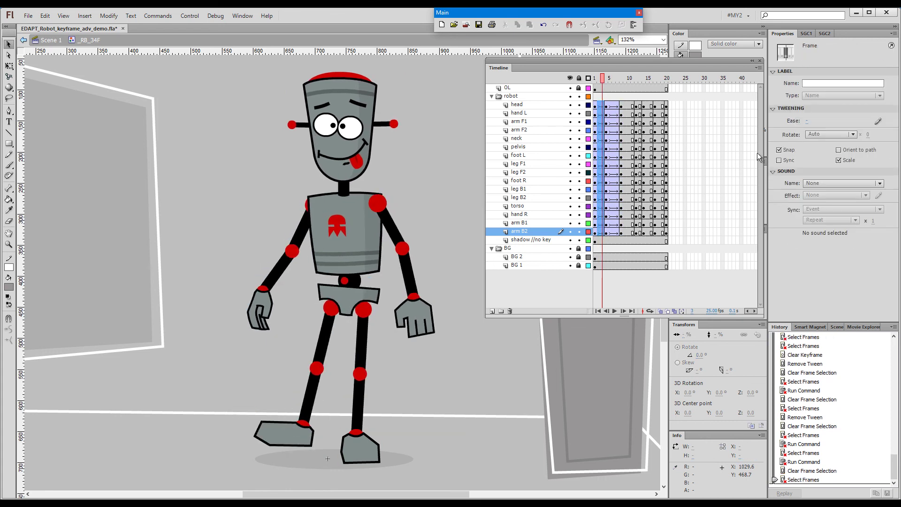
pyautogui.click(876, 124)
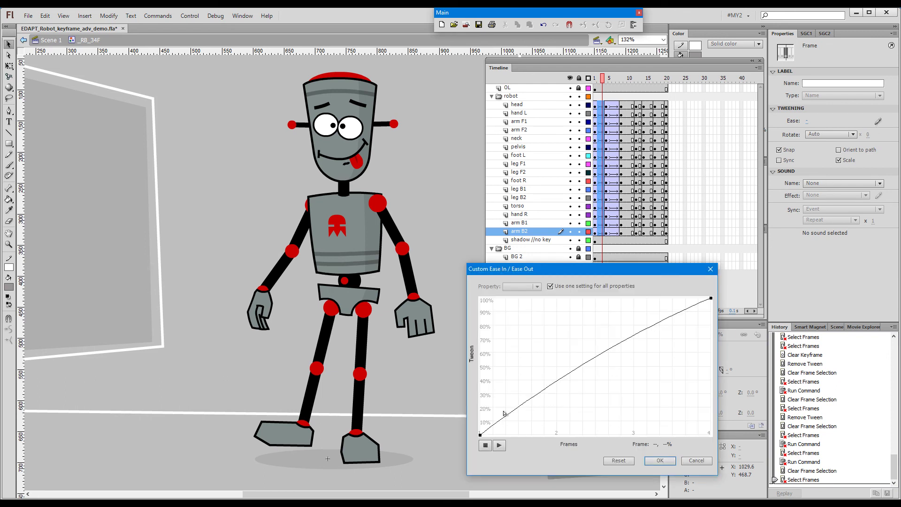
pyautogui.click(711, 269)
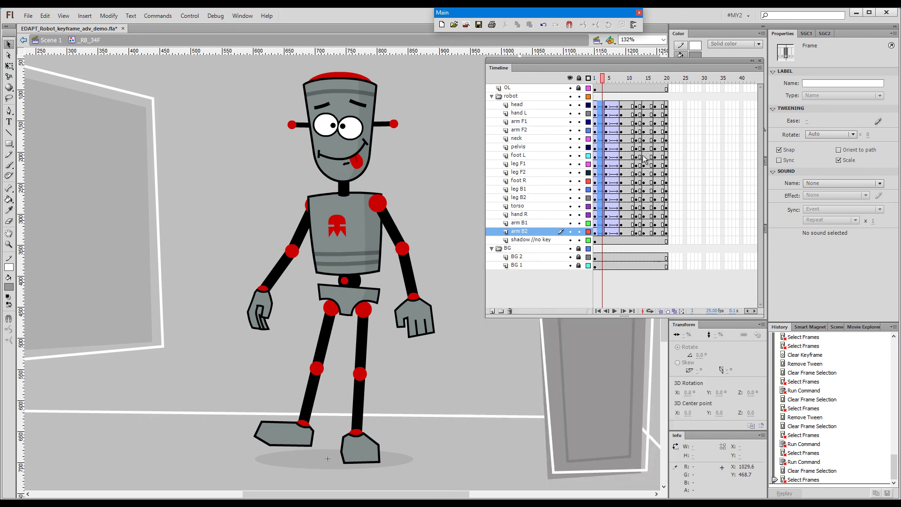
pyautogui.moveTo(612, 106); pyautogui.dragTo(611, 233)
pyautogui.click(877, 122)
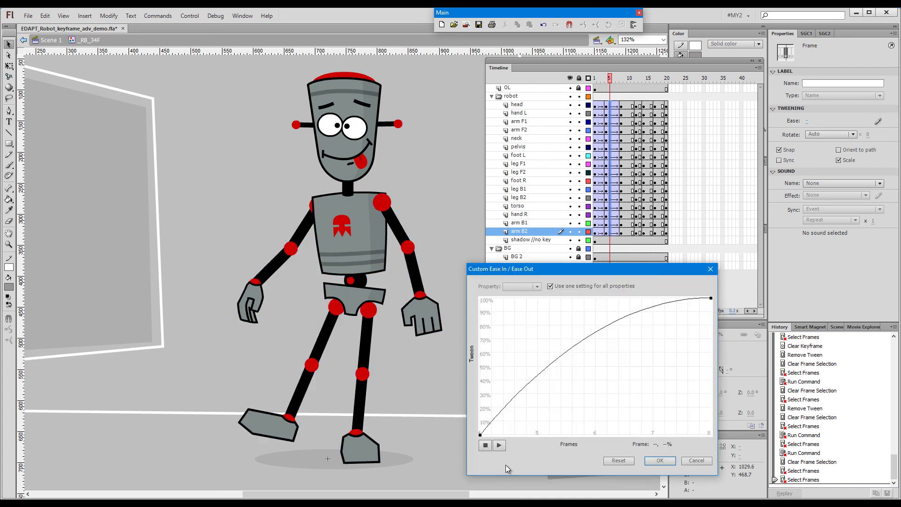
pyautogui.click(710, 269)
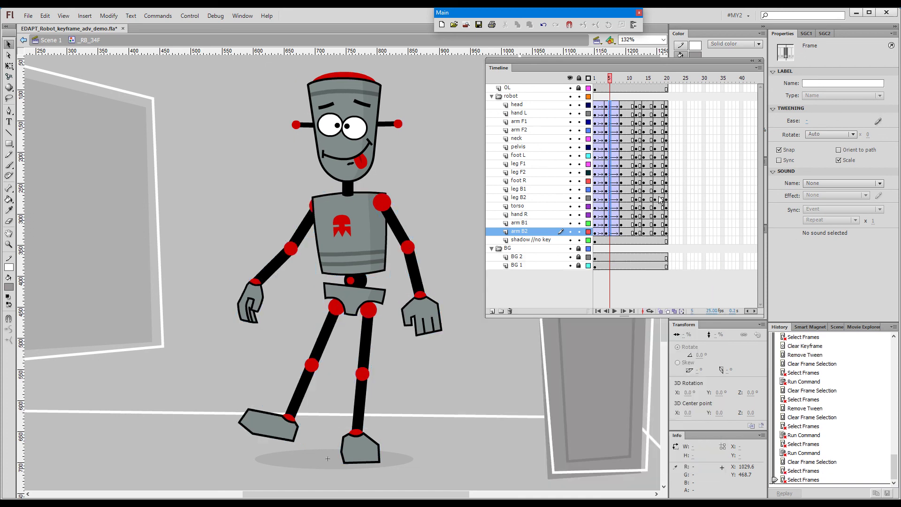
pyautogui.click(607, 96)
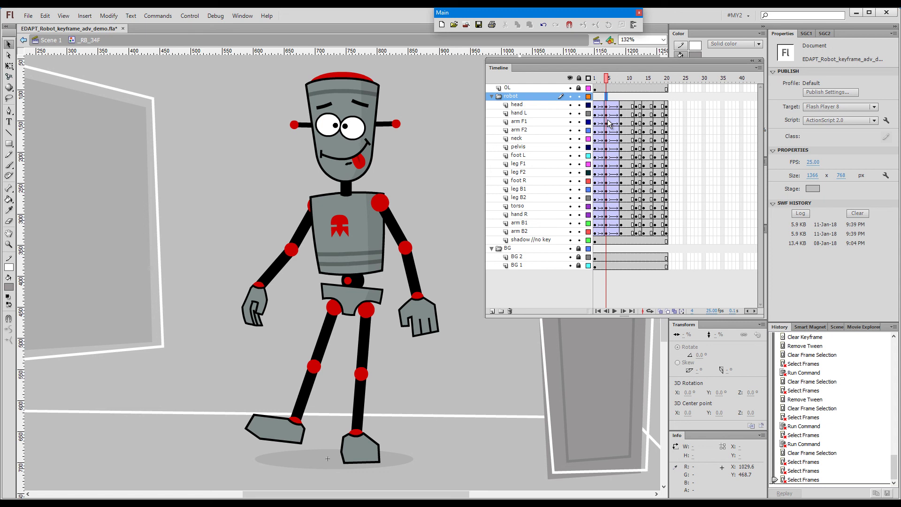
# Clear the mid-tween keyframes and give the robot's tween an ease-in/ease-out S-curve custom ease.
pyautogui.keyDown('alt'); pyautogui.click(608, 120); pyautogui.keyUp('alt')
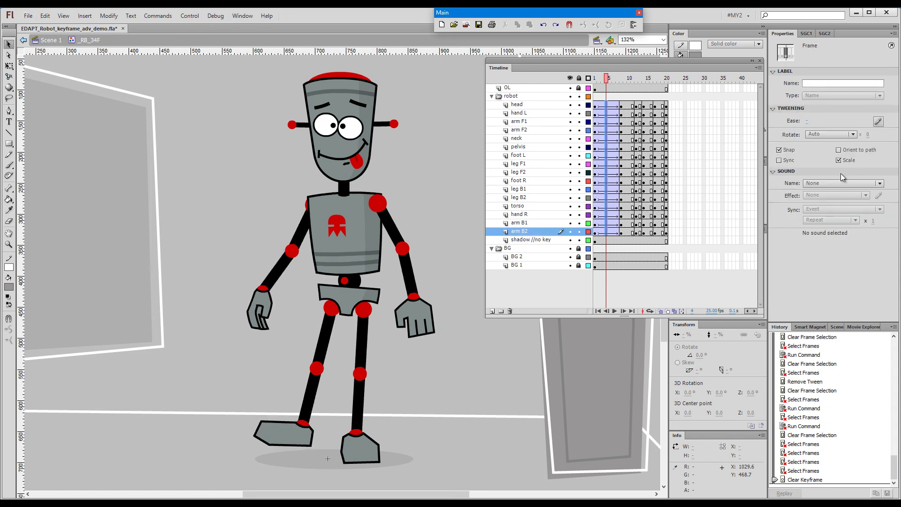
pyautogui.click(878, 122)
pyautogui.click(625, 462)
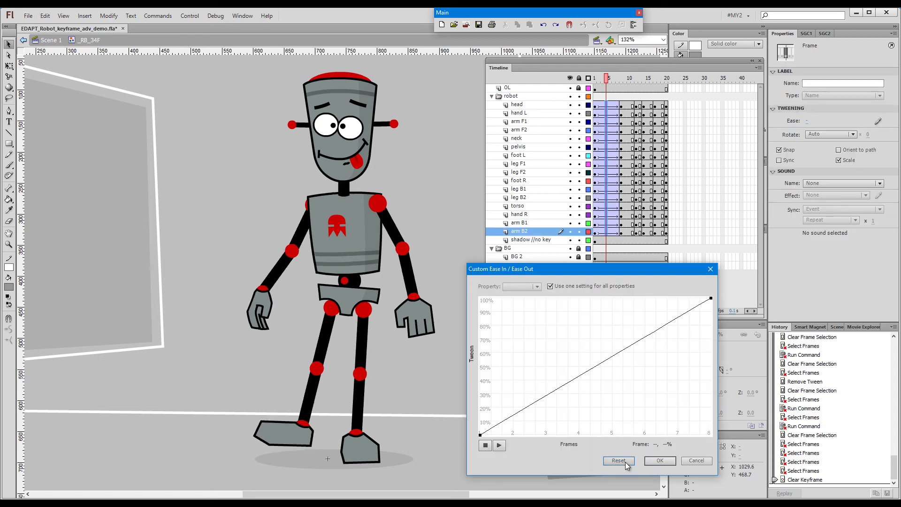
pyautogui.click(481, 435)
pyautogui.moveTo(561, 390); pyautogui.dragTo(581, 446)
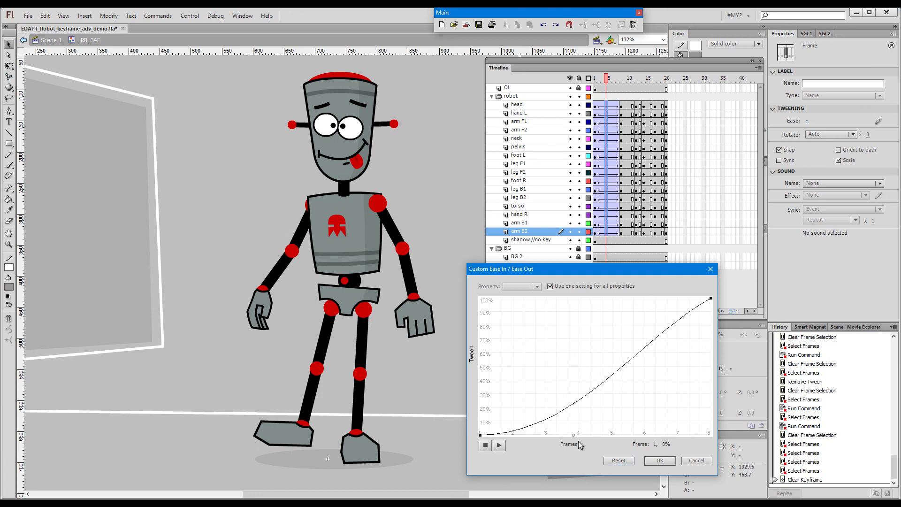
pyautogui.click(711, 299)
pyautogui.moveTo(637, 346); pyautogui.dragTo(624, 296)
pyautogui.click(660, 461)
# Select frame 5 across all robot layers and hide the onion-skin ghosts.
pyautogui.click(607, 97)
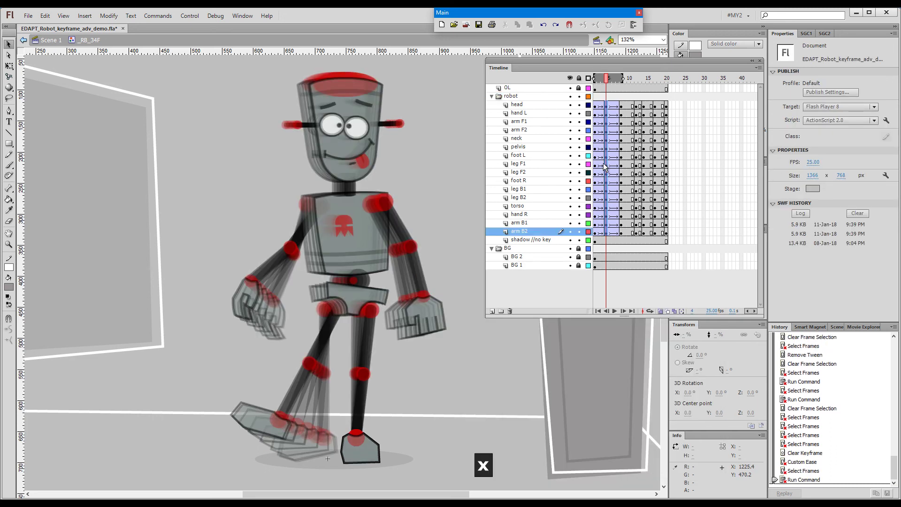
pyautogui.keyDown('shift'); pyautogui.click(607, 231); pyautogui.keyUp('shift')
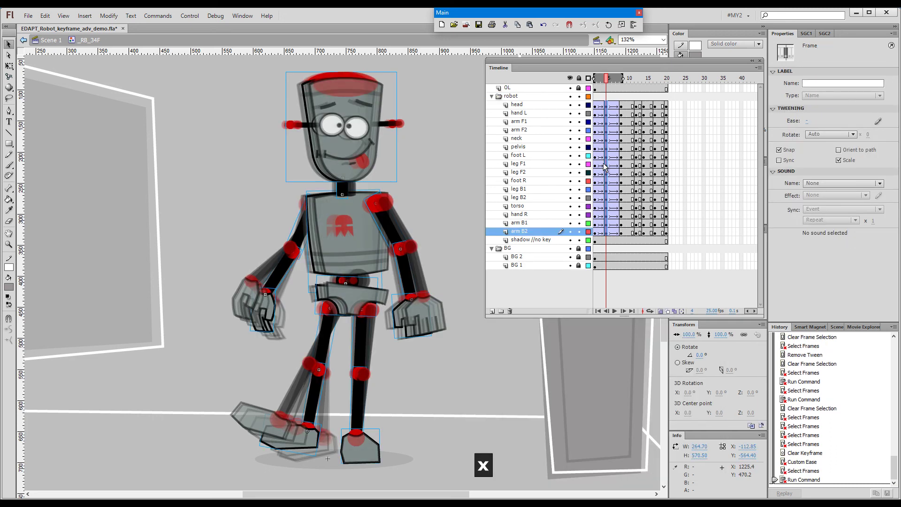
pyautogui.click(662, 312)
# Inspect the easing curves of the first half at frame 3 and second half at frame 6.
pyautogui.moveTo(603, 106); pyautogui.dragTo(604, 233)
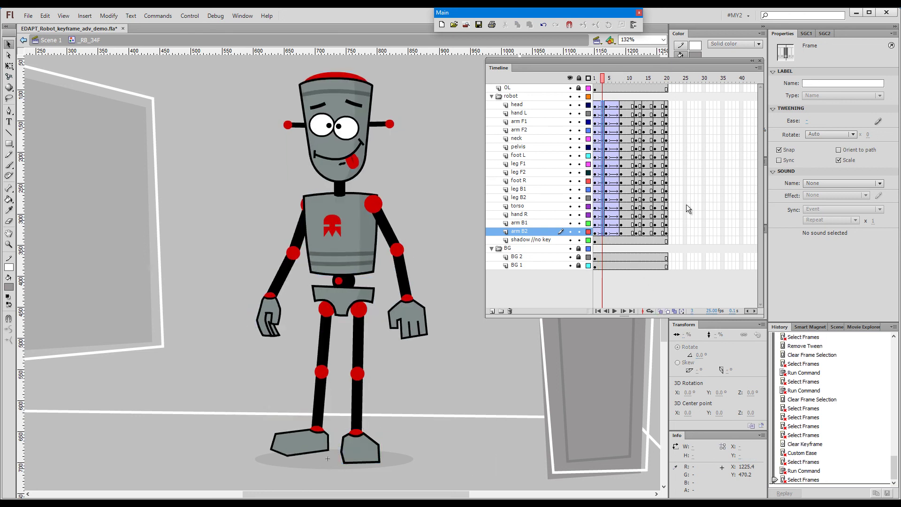
pyautogui.click(878, 122)
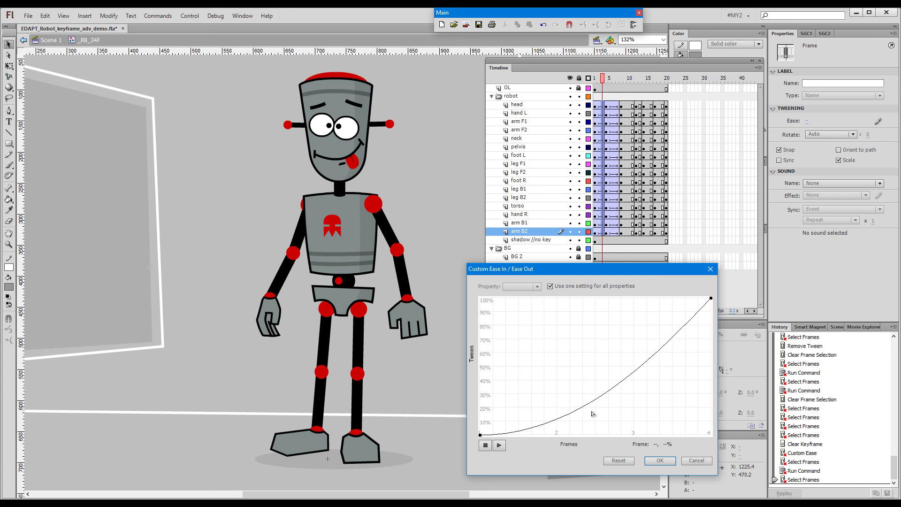
pyautogui.click(711, 270)
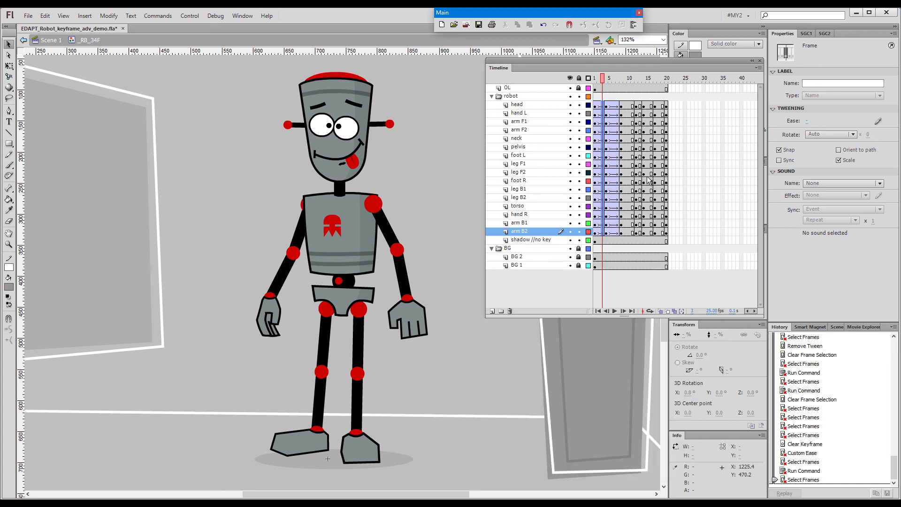
pyautogui.moveTo(612, 106); pyautogui.dragTo(610, 233)
pyautogui.click(878, 121)
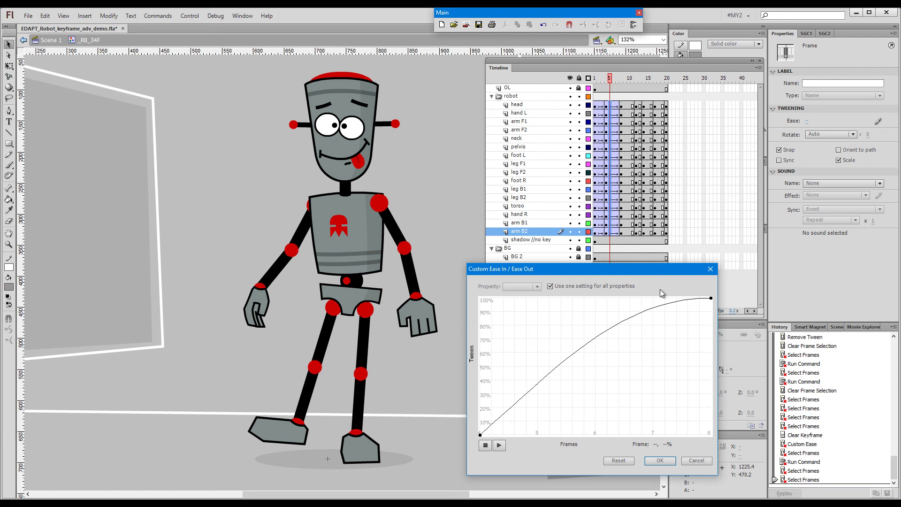
pyautogui.press('Escape')
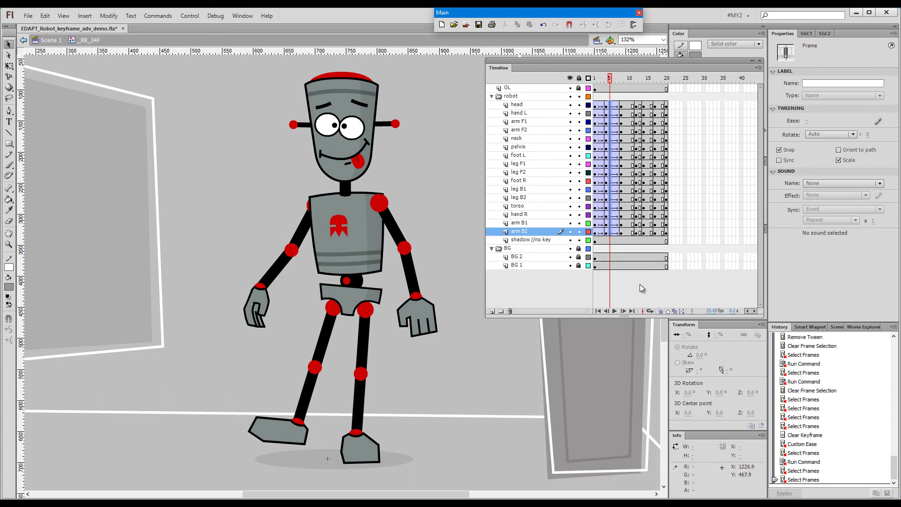